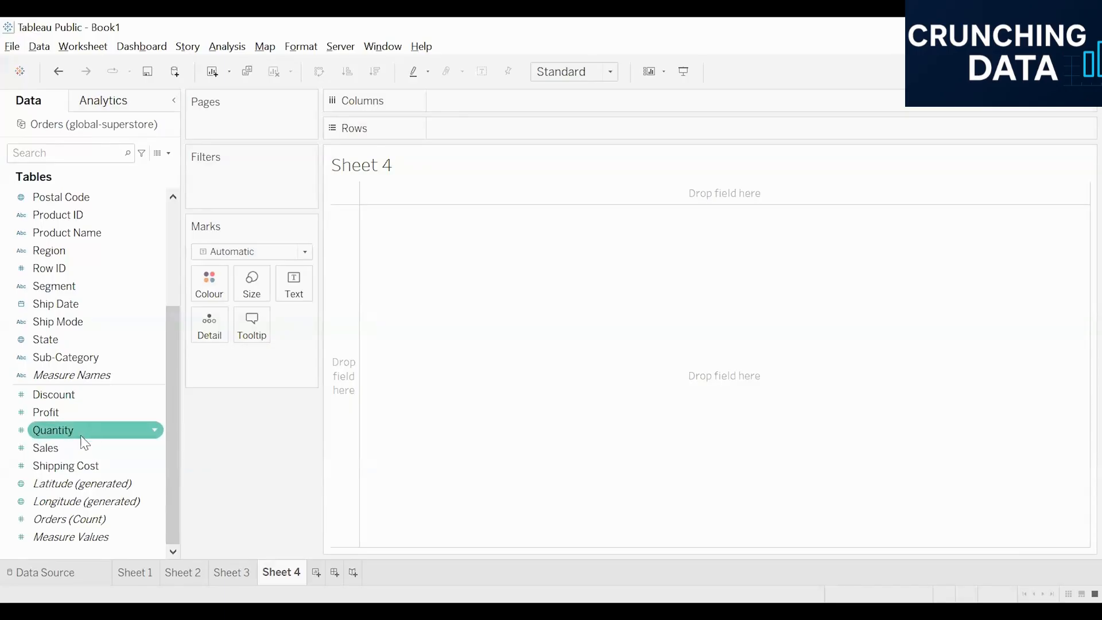
# Create a bin field from the Quantity measure, named Quantity (bin), with a bin size of 1
pyautogui.click(153, 430)
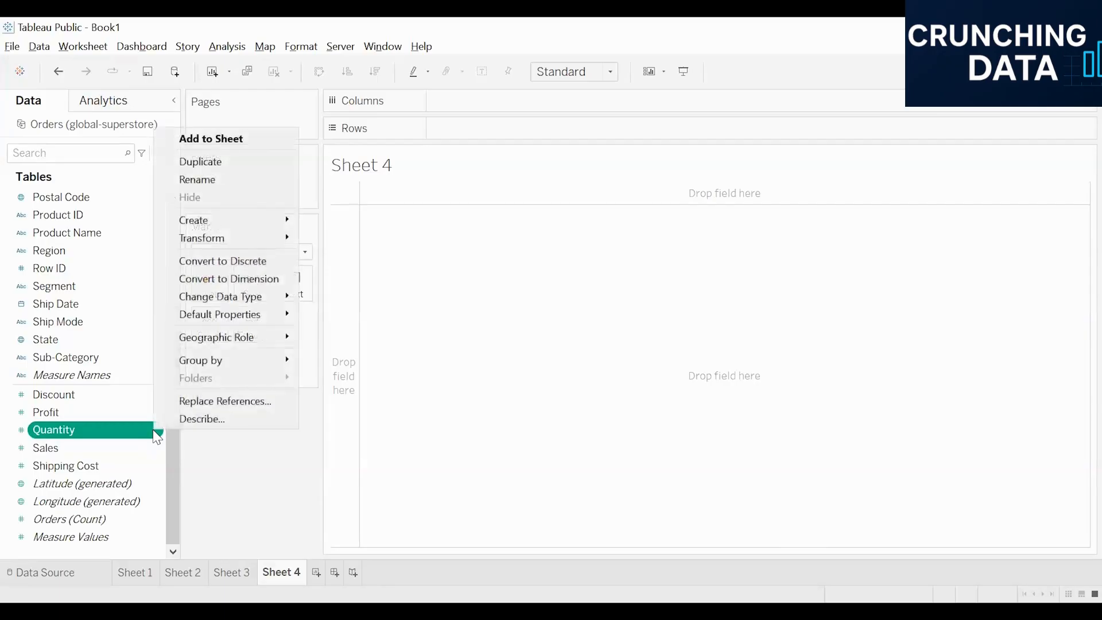
pyautogui.moveTo(267, 225)
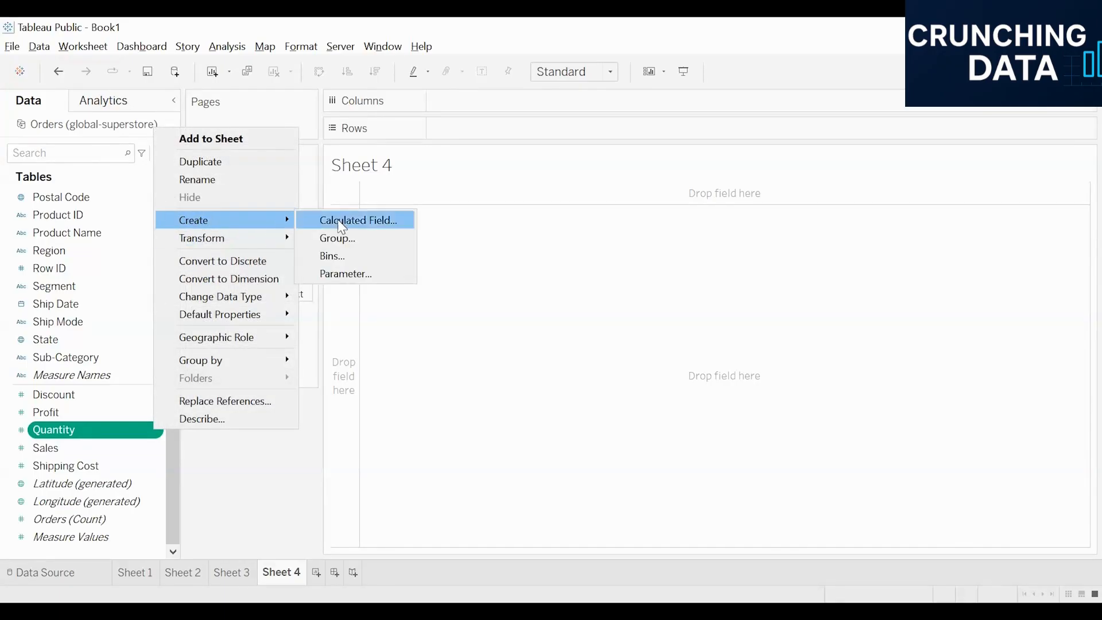
pyautogui.click(353, 258)
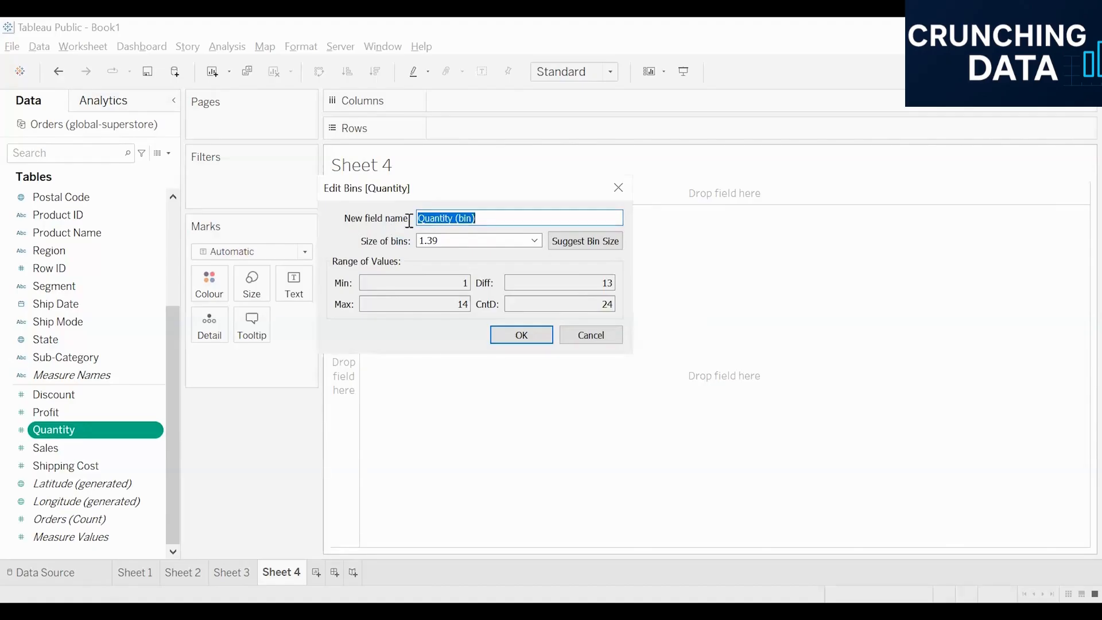
pyautogui.click(435, 219)
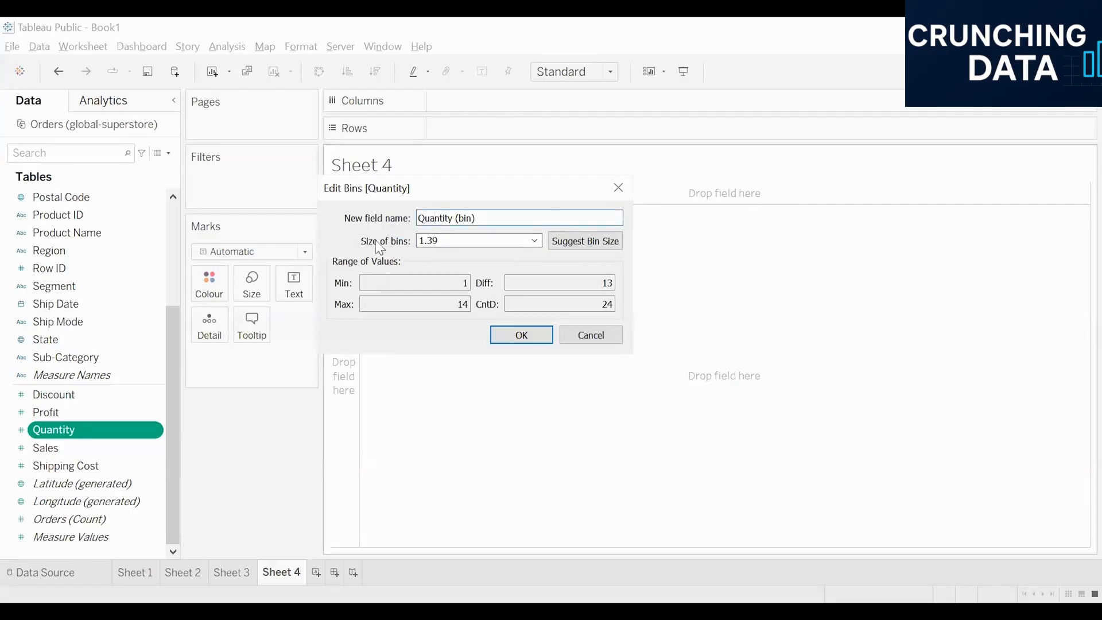
pyautogui.click(458, 241)
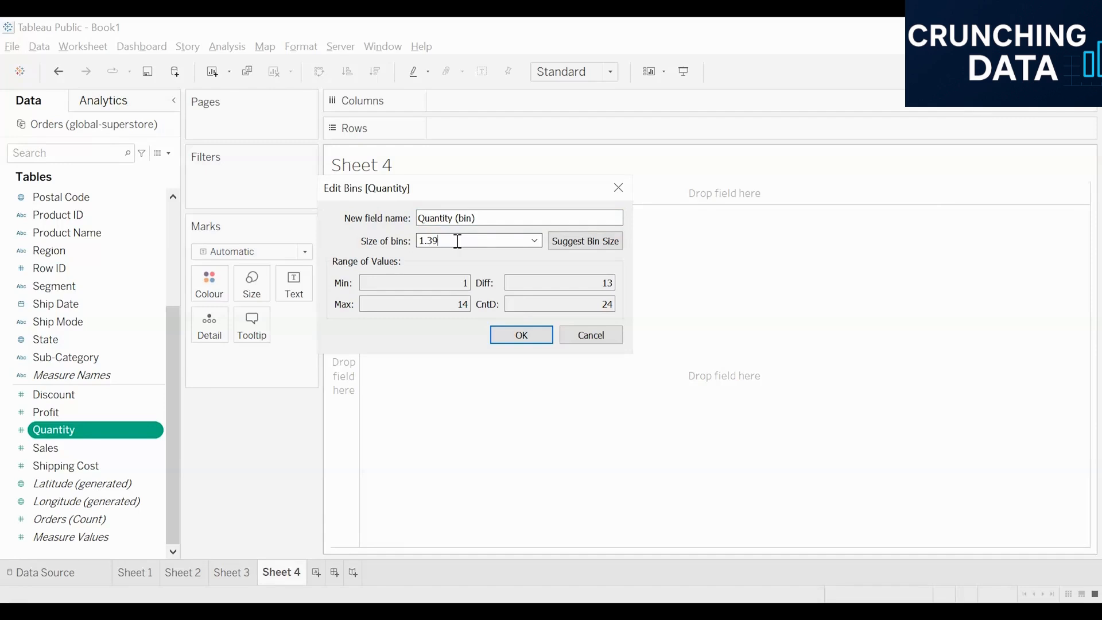
pyautogui.click(595, 241)
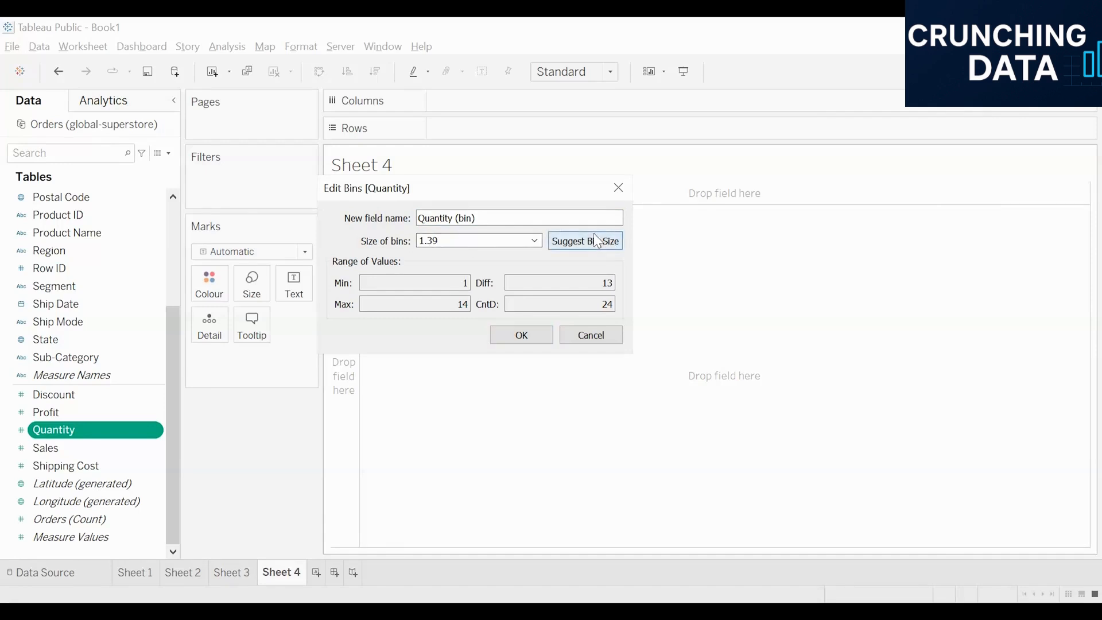
pyautogui.click(442, 241)
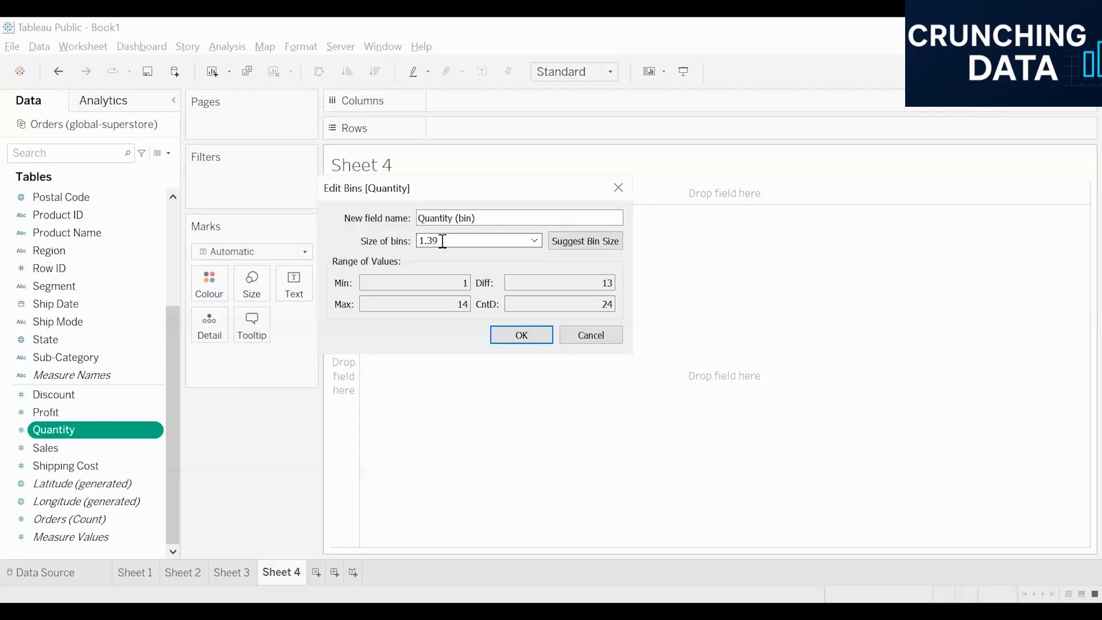
pyautogui.press('BackSpace')
pyautogui.press('BackSpace')
pyautogui.press('BackSpace')
pyautogui.click(522, 335)
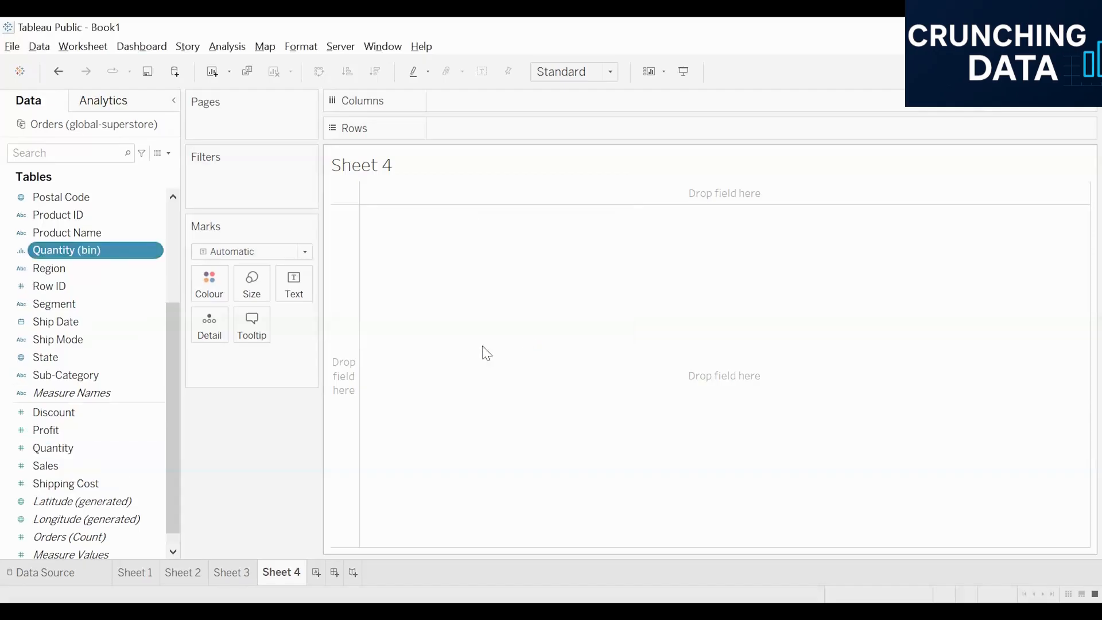
# Place the Quantity (bin) field on the Columns shelf of Sheet 4
pyautogui.scroll(1, 115, 414)
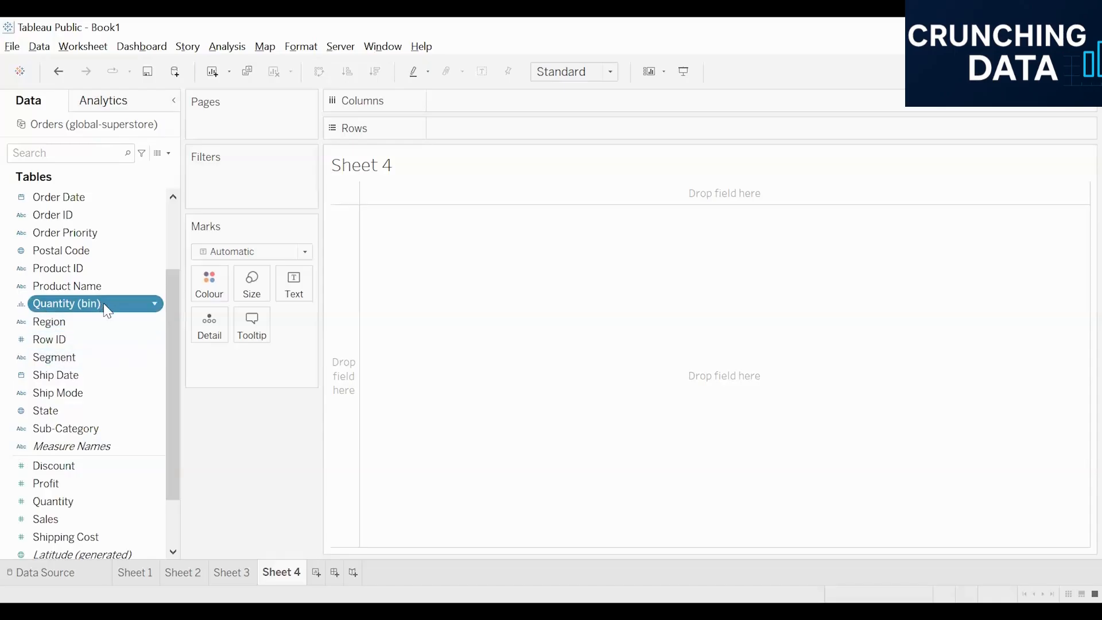
pyautogui.scroll(2, 103, 287)
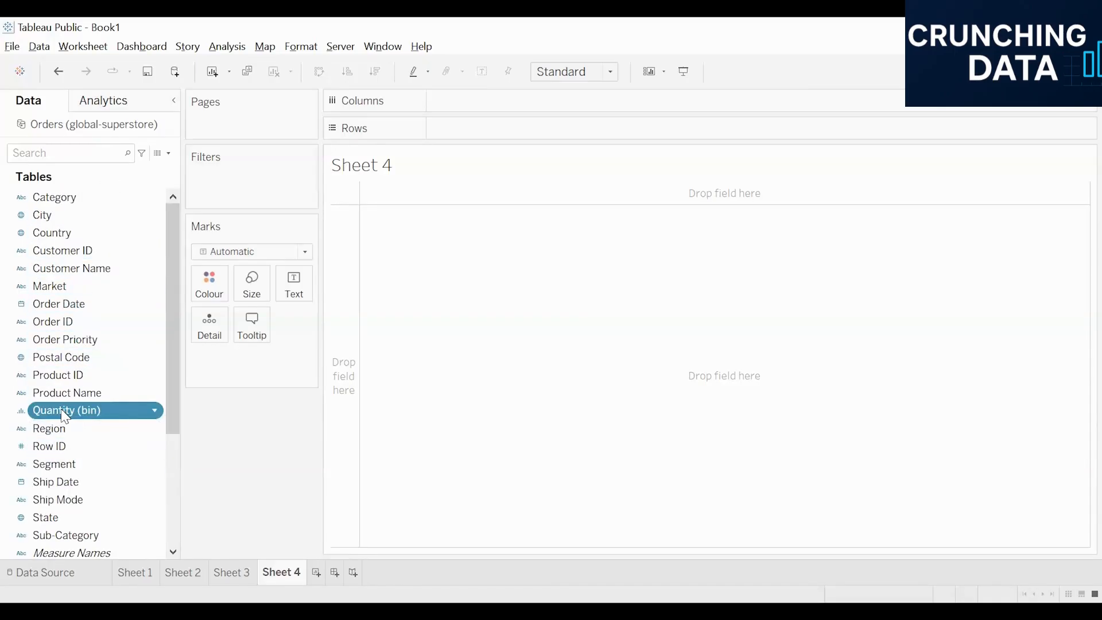
pyautogui.moveTo(63, 410); pyautogui.dragTo(78, 409)
pyautogui.moveTo(484, 119); pyautogui.dragTo(489, 110)
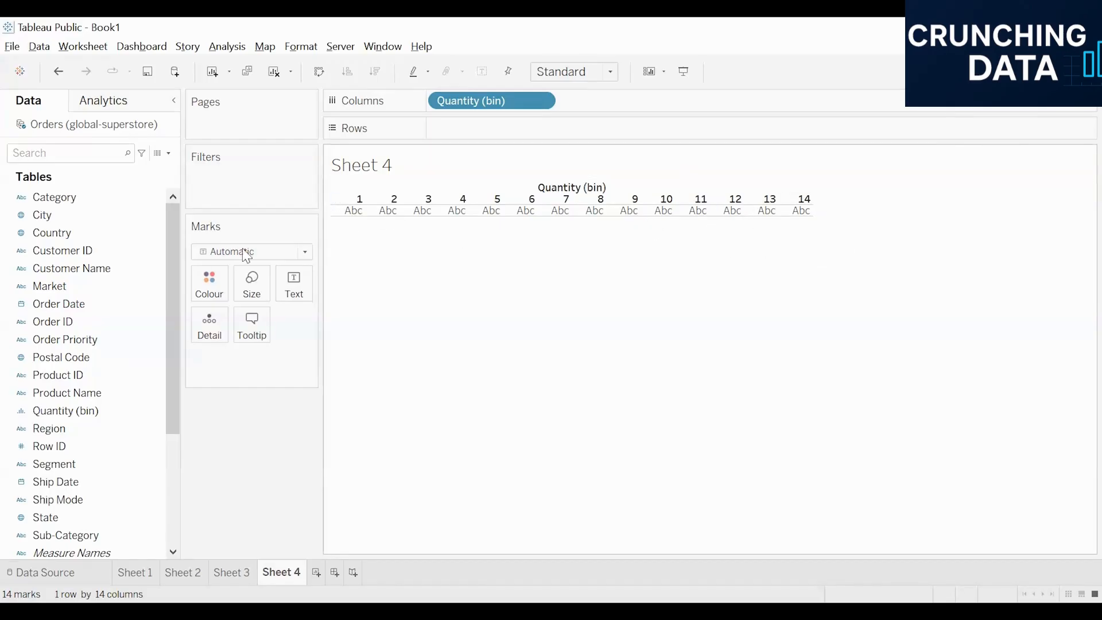
# Add Customer ID to the Rows shelf with all members and aggregate it as Count (Distinct)
pyautogui.click(107, 250)
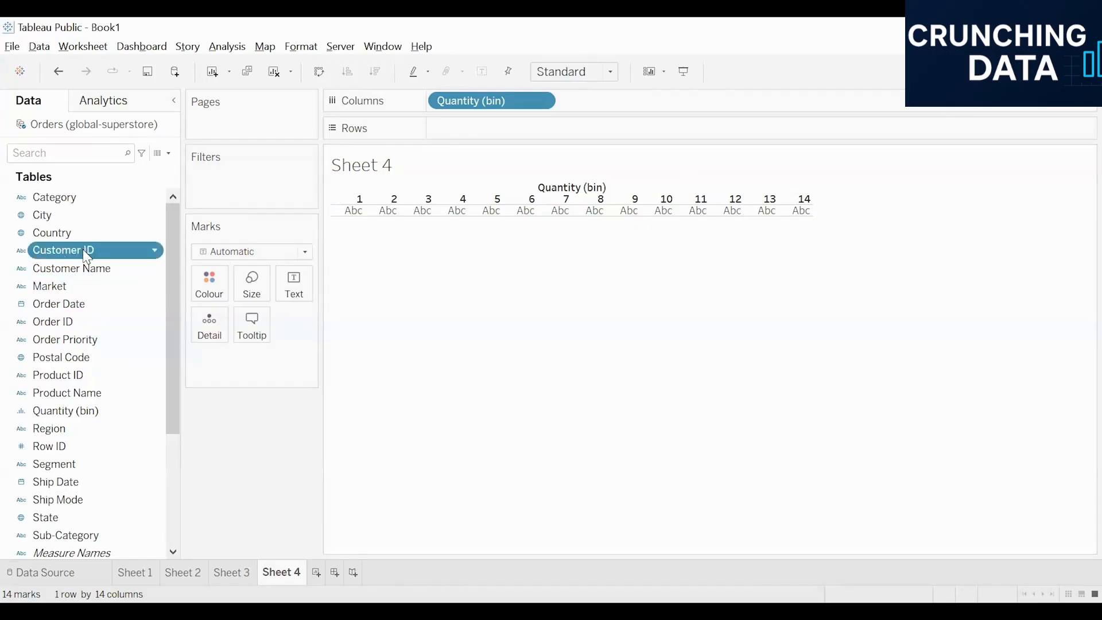
pyautogui.moveTo(86, 251); pyautogui.dragTo(460, 133)
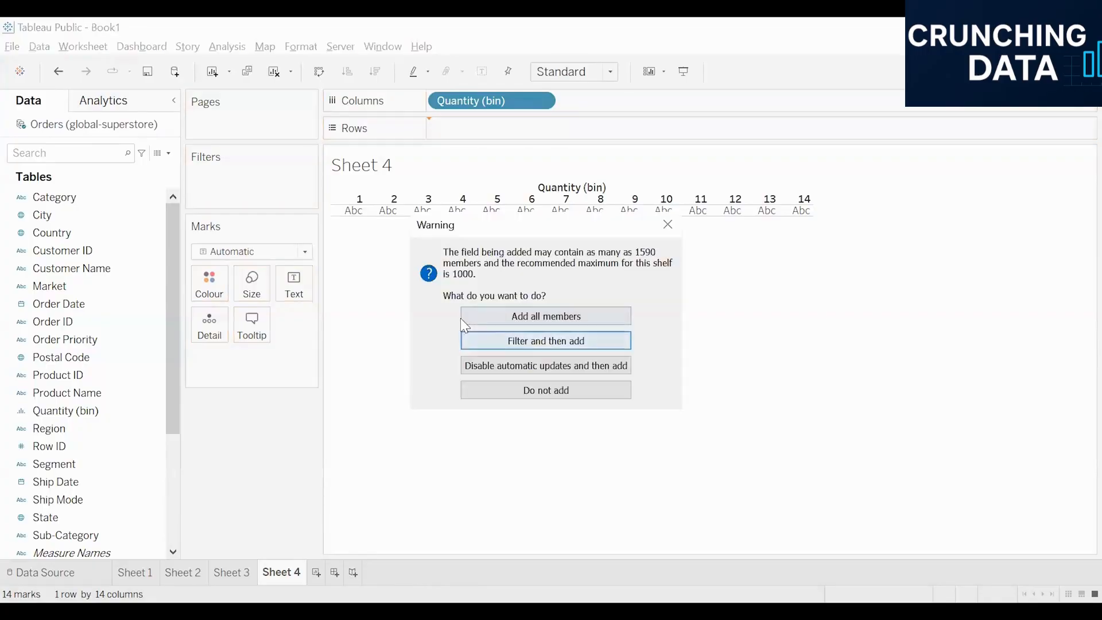
pyautogui.click(520, 317)
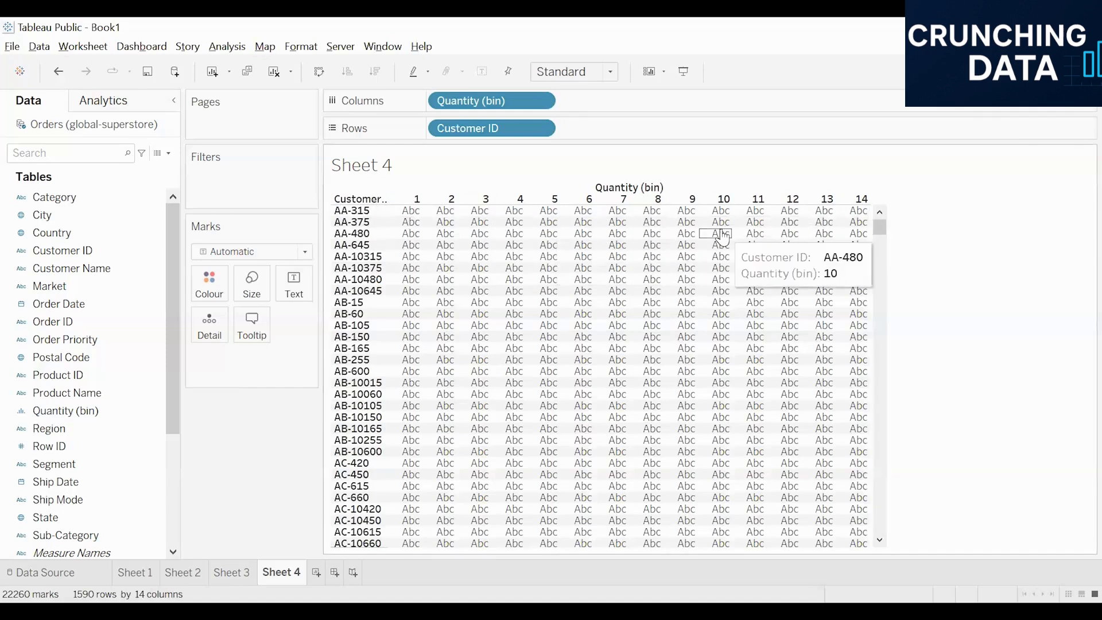
pyautogui.click(542, 129)
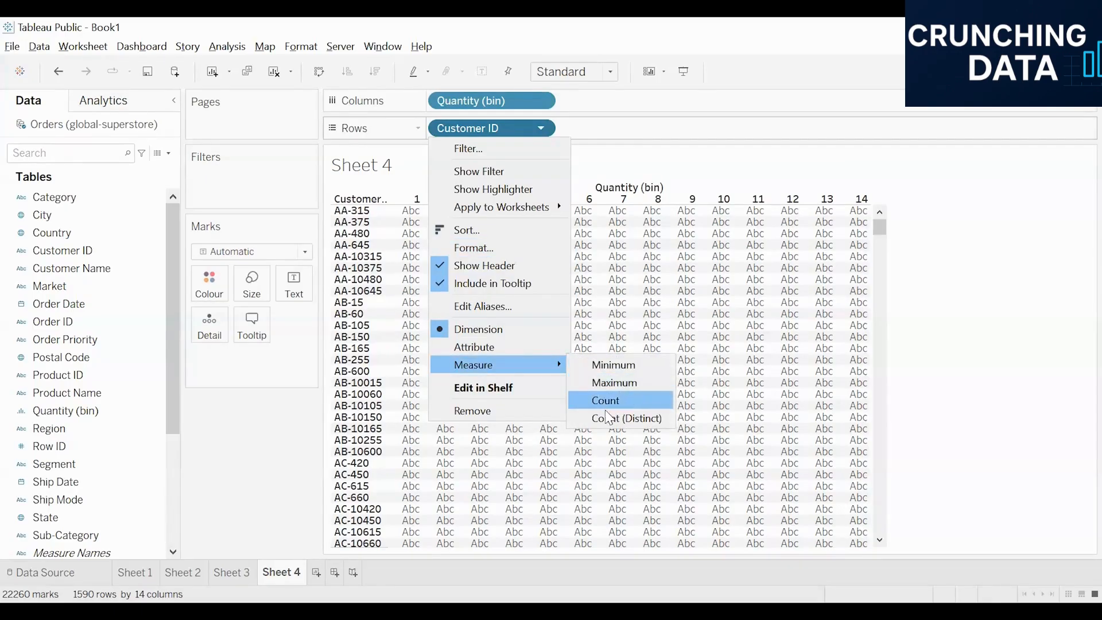
pyautogui.click(609, 420)
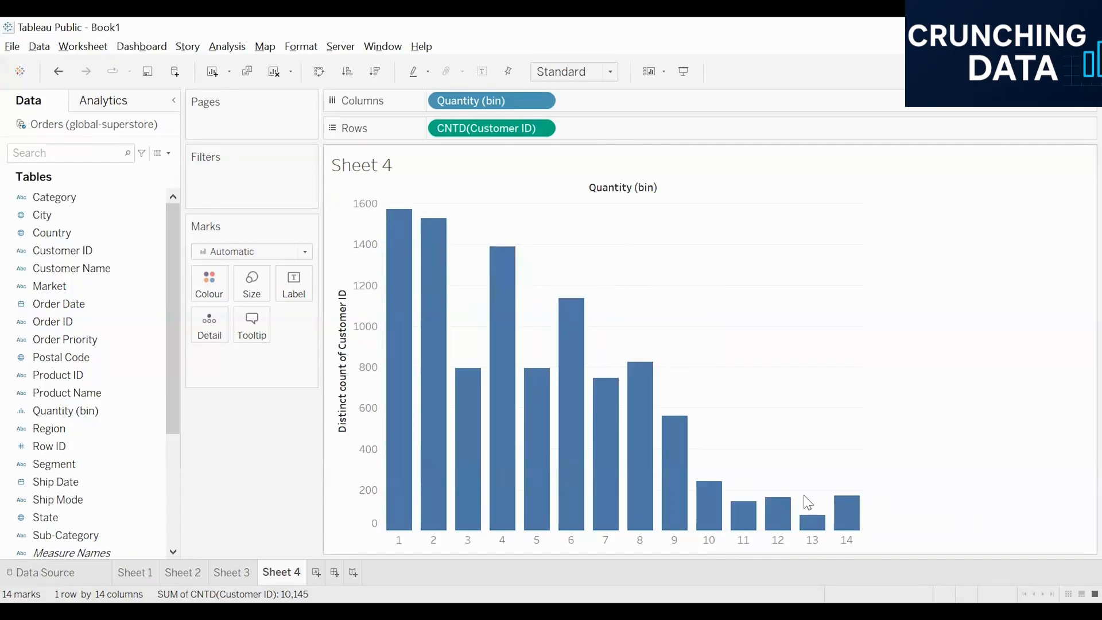
# Show mark labels on the bars of the quantity histogram
pyautogui.click(293, 284)
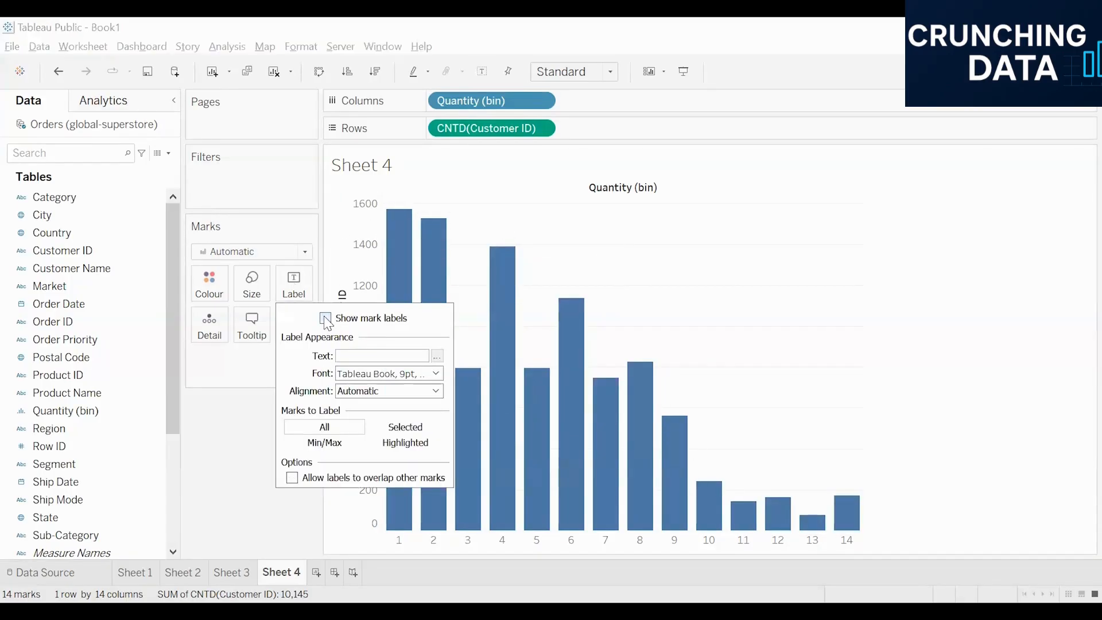
pyautogui.click(327, 316)
pyautogui.click(395, 524)
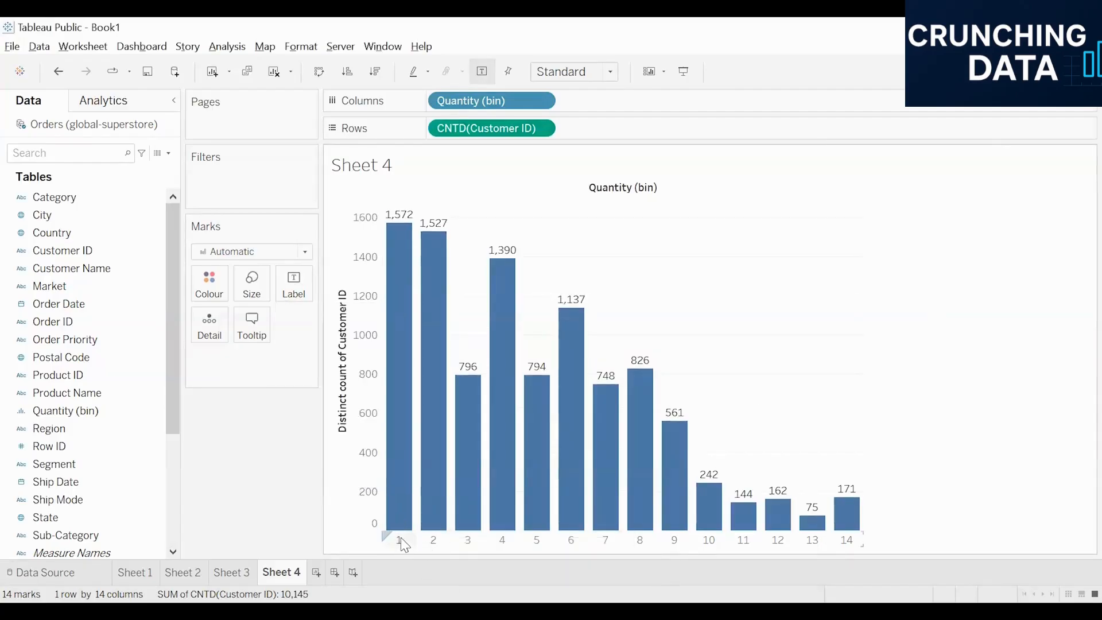
# Examine the distinct customer counts across the quantity bins of the histogram
pyautogui.moveTo(401, 527)
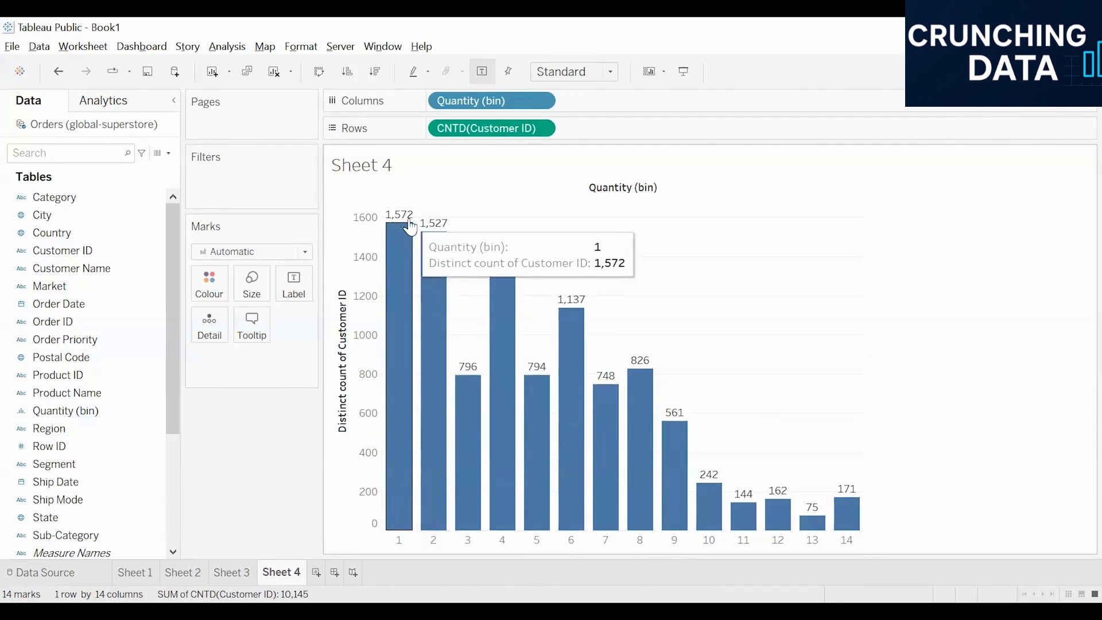
pyautogui.moveTo(425, 296)
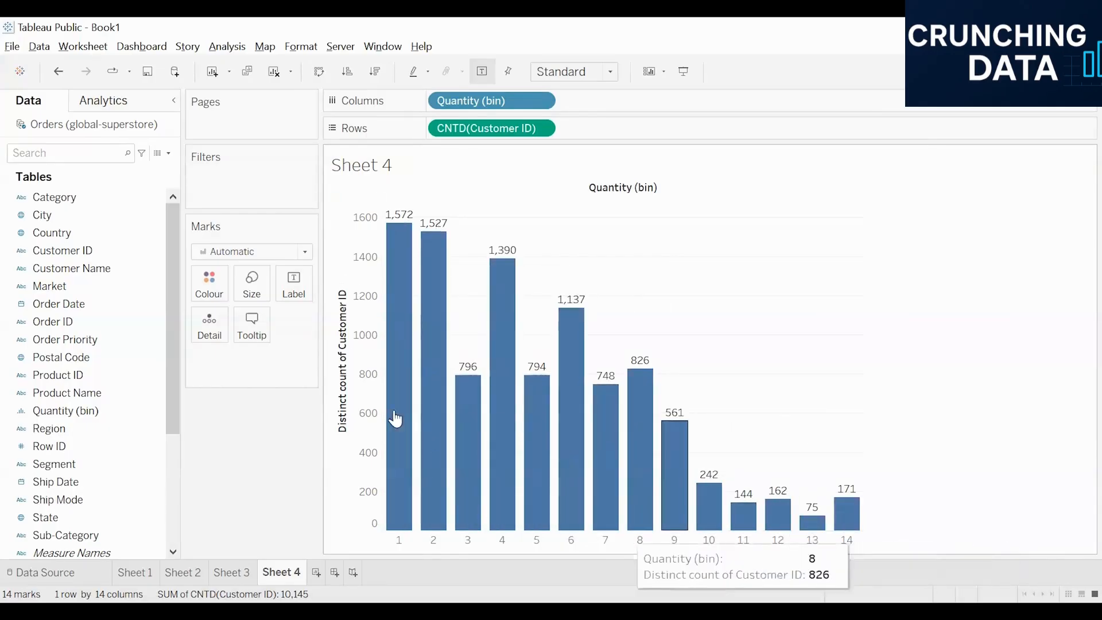
pyautogui.moveTo(386, 241)
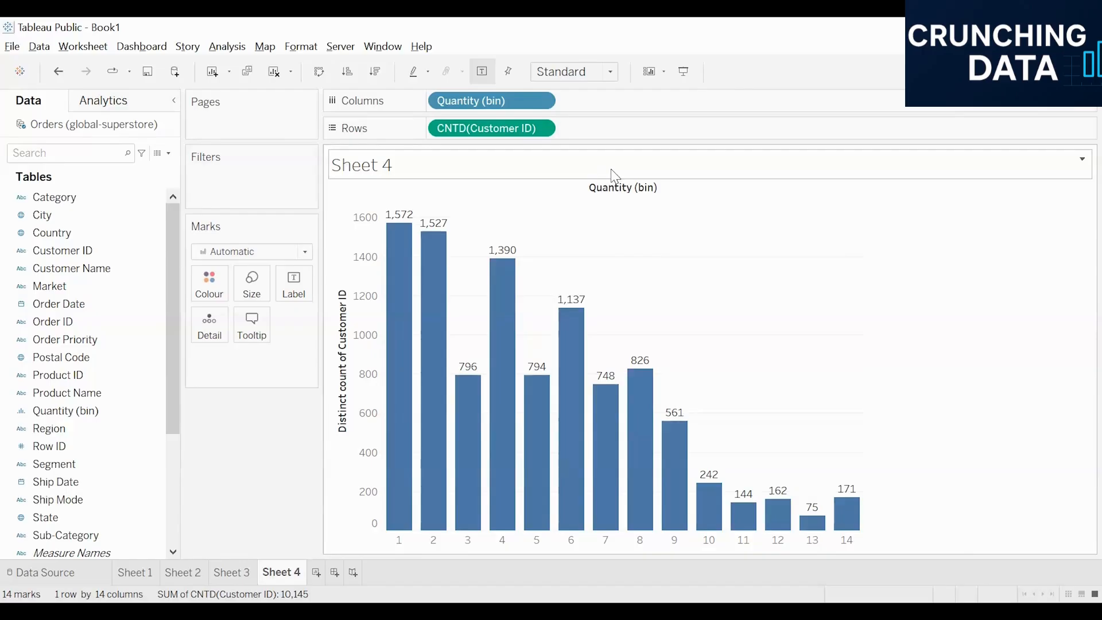
pyautogui.moveTo(505, 253)
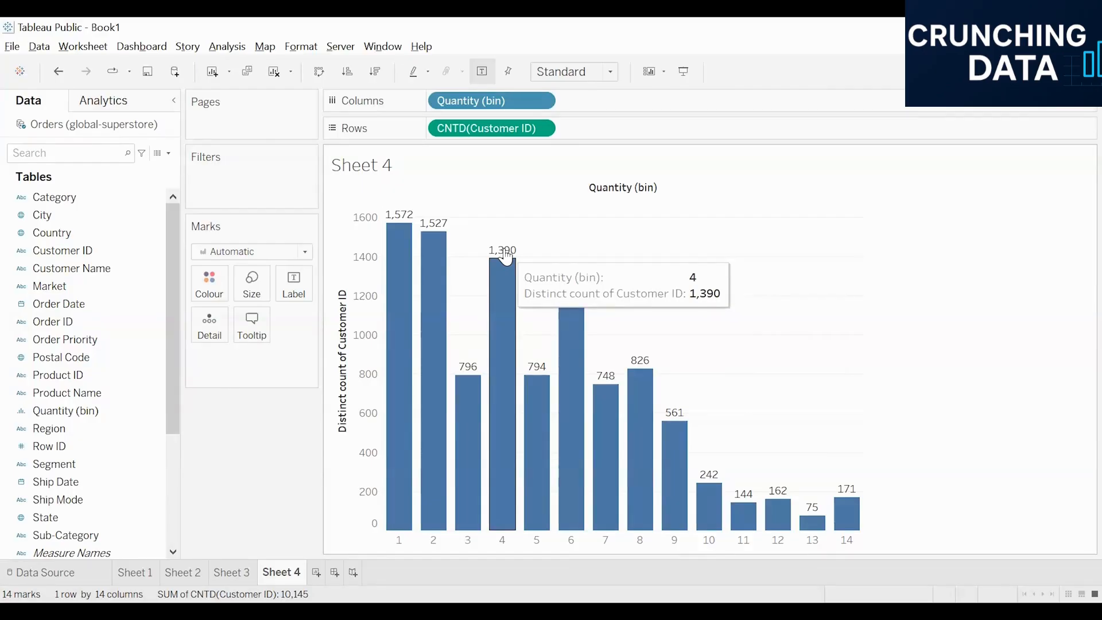
pyautogui.moveTo(544, 410)
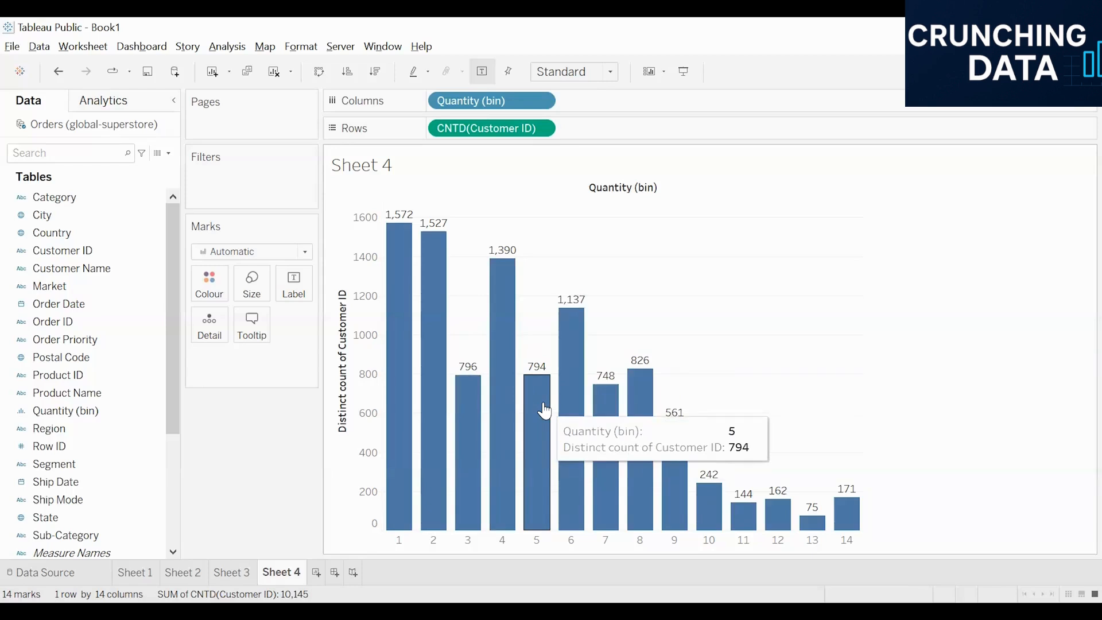
pyautogui.moveTo(568, 310)
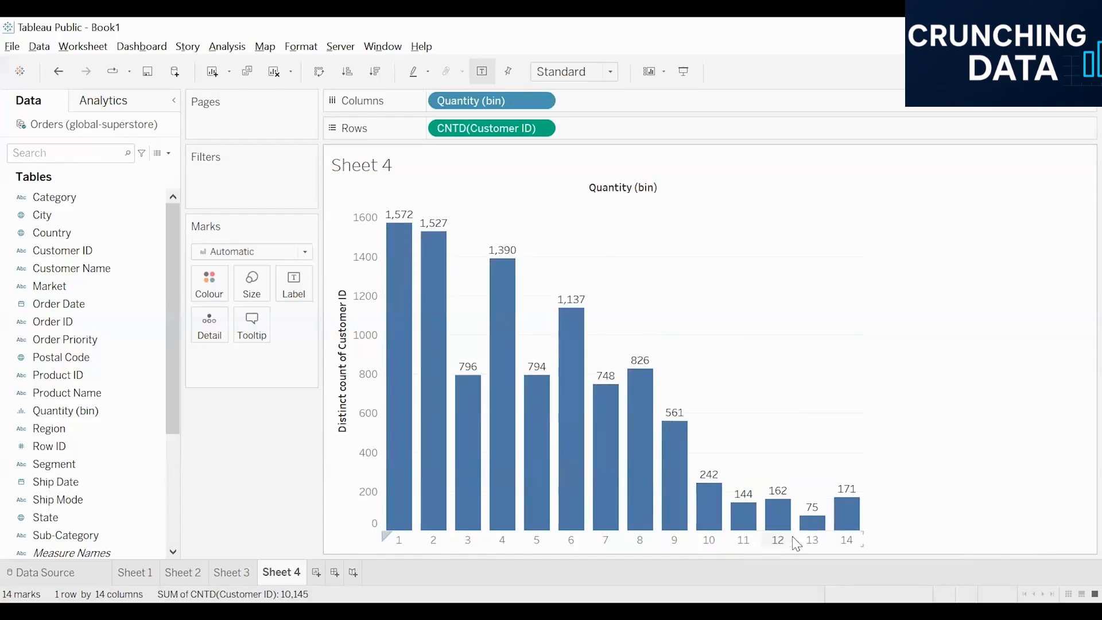
pyautogui.moveTo(646, 363)
pyautogui.moveTo(853, 523)
pyautogui.click(567, 179)
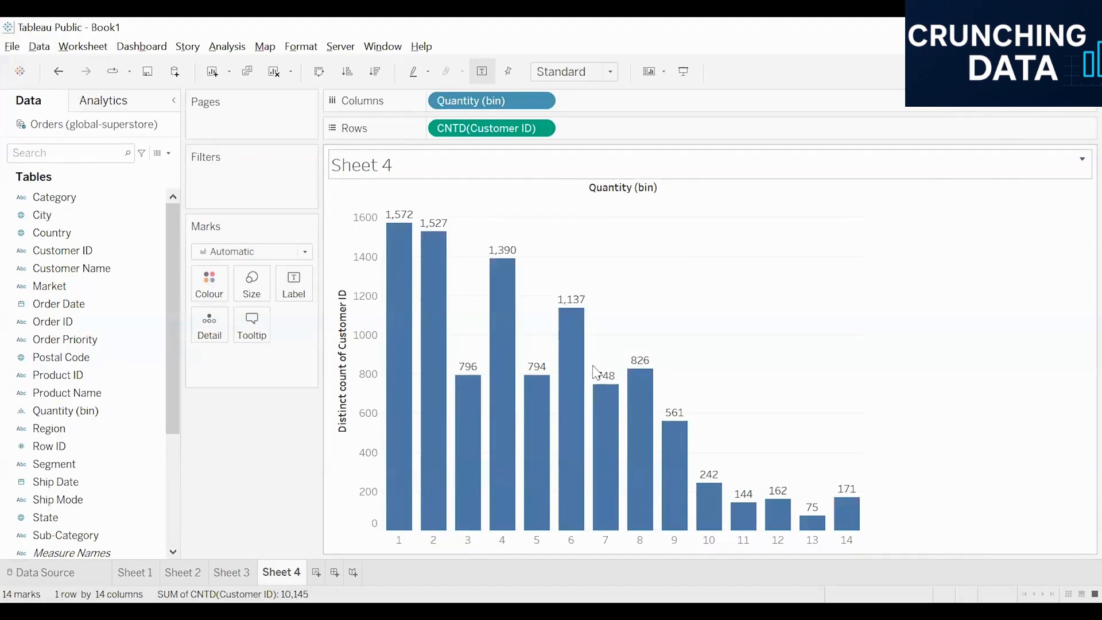
# Add a new worksheet and create a Discount (bin) field from Discount with the suggested bin size of 0.0808
pyautogui.click(315, 574)
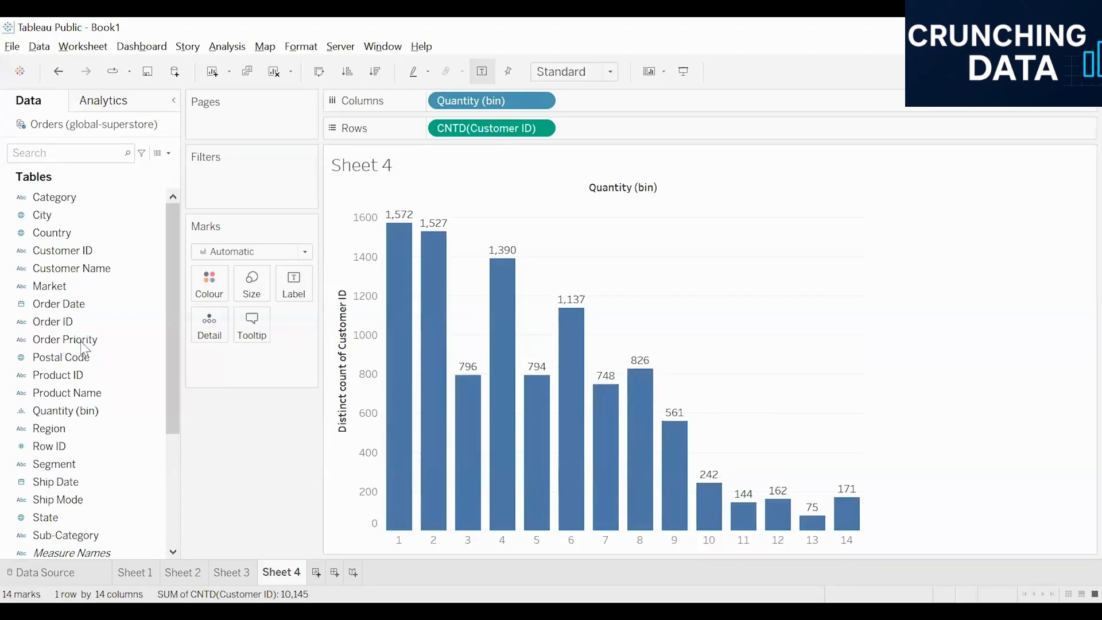
pyautogui.scroll(-3, 83, 348)
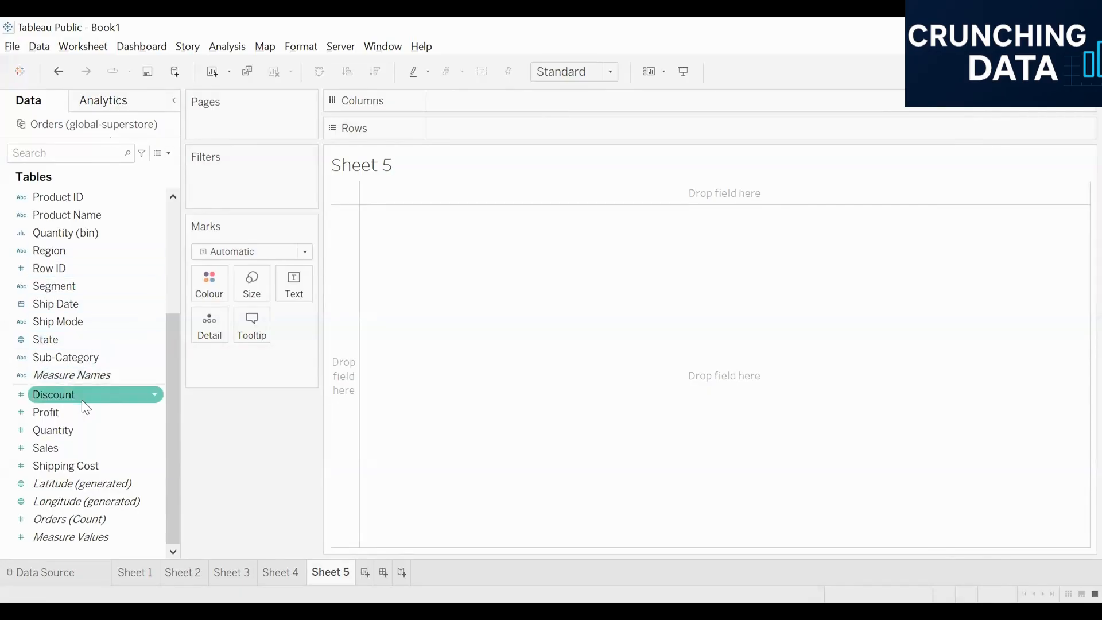
pyautogui.click(153, 396)
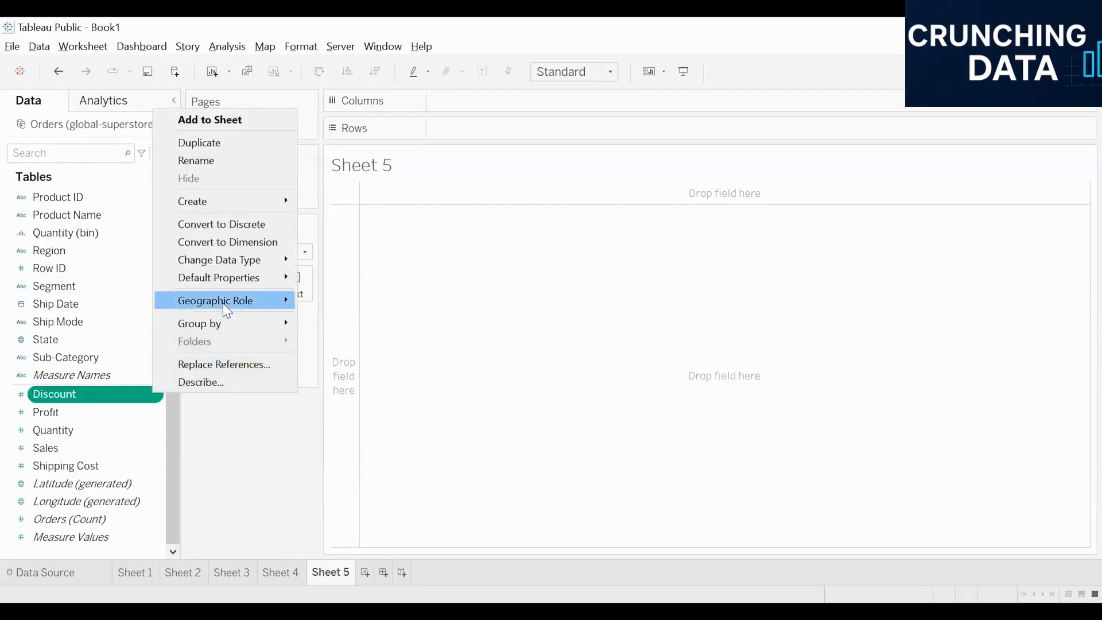
pyautogui.click(357, 239)
pyautogui.moveTo(555, 236); pyautogui.dragTo(472, 174)
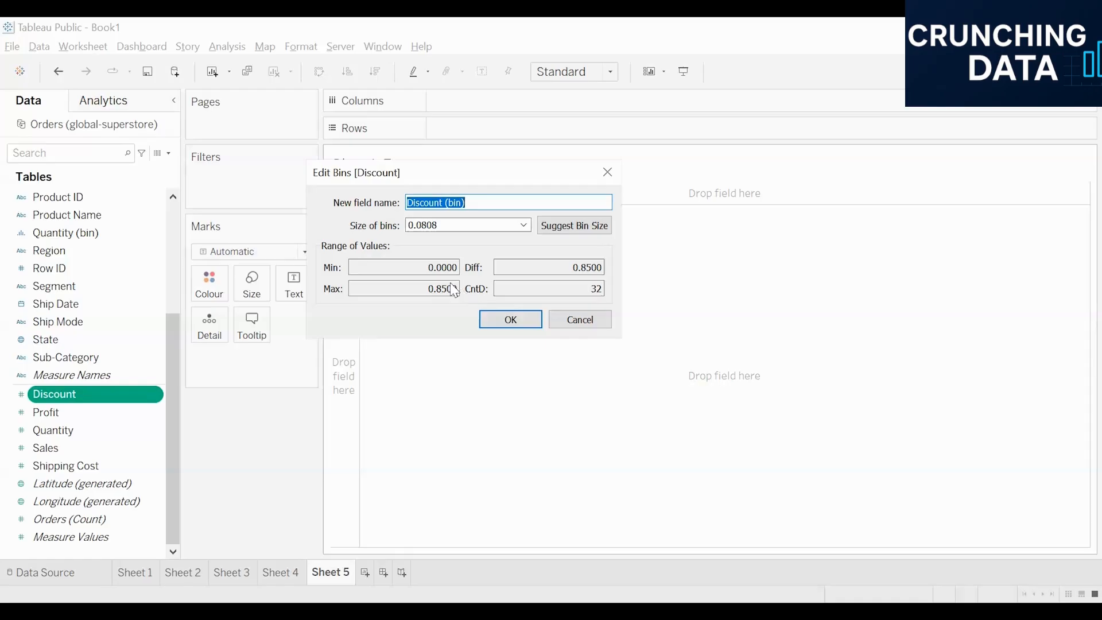
pyautogui.click(509, 325)
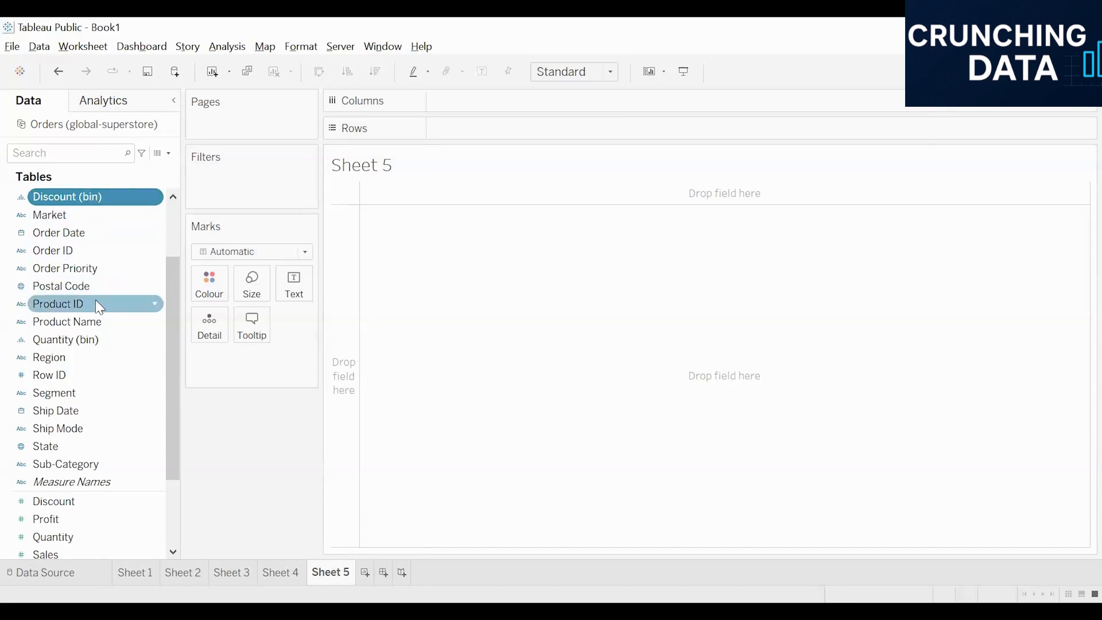
# Place Discount (bin) on Columns and Customer ID on Rows of Sheet 5, adding all members
pyautogui.scroll(2, 113, 284)
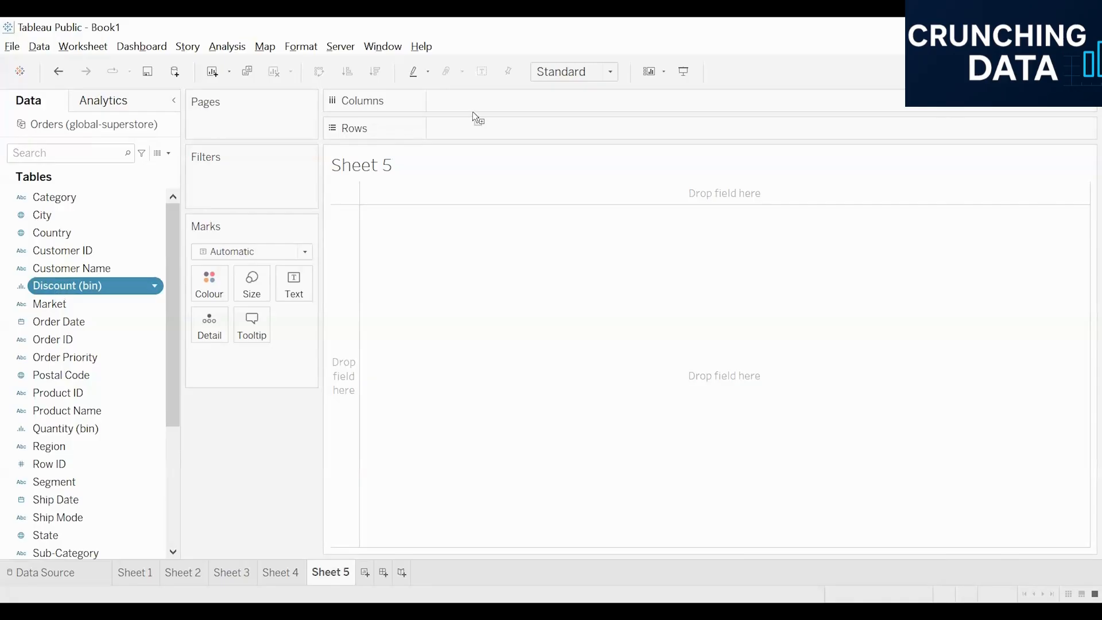
pyautogui.moveTo(480, 103); pyautogui.dragTo(480, 103)
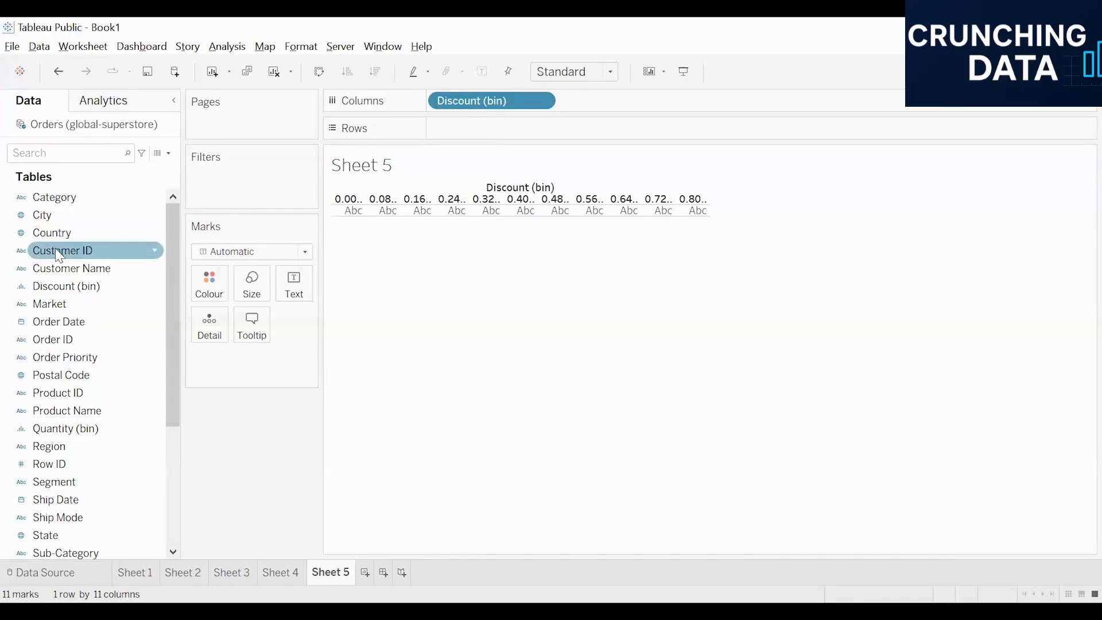
pyautogui.click(82, 254)
pyautogui.moveTo(82, 254); pyautogui.dragTo(467, 125)
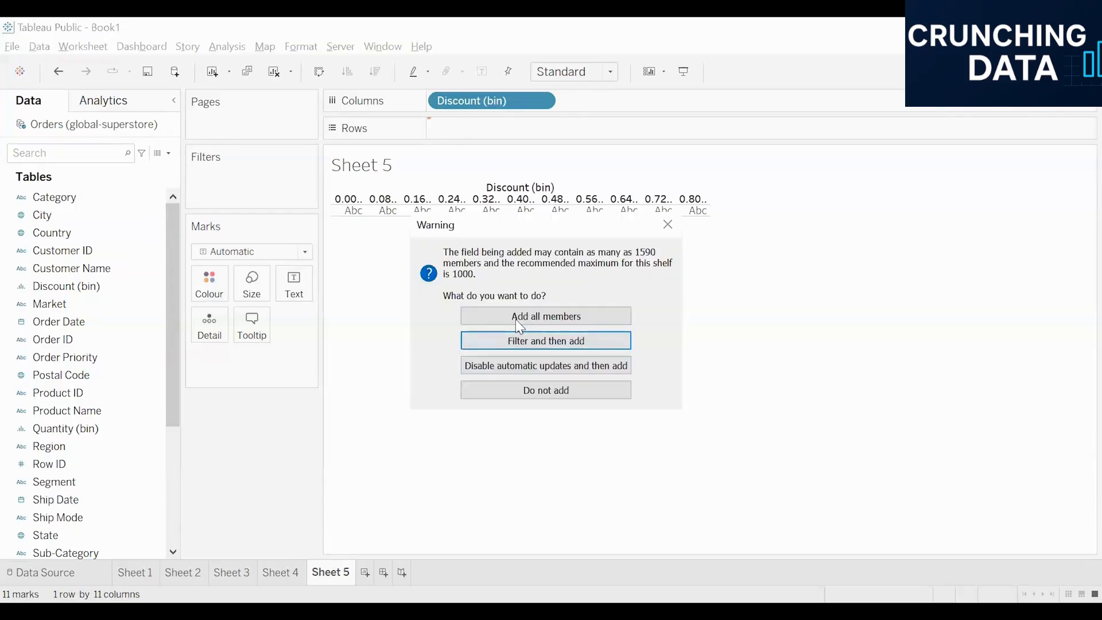
pyautogui.click(516, 320)
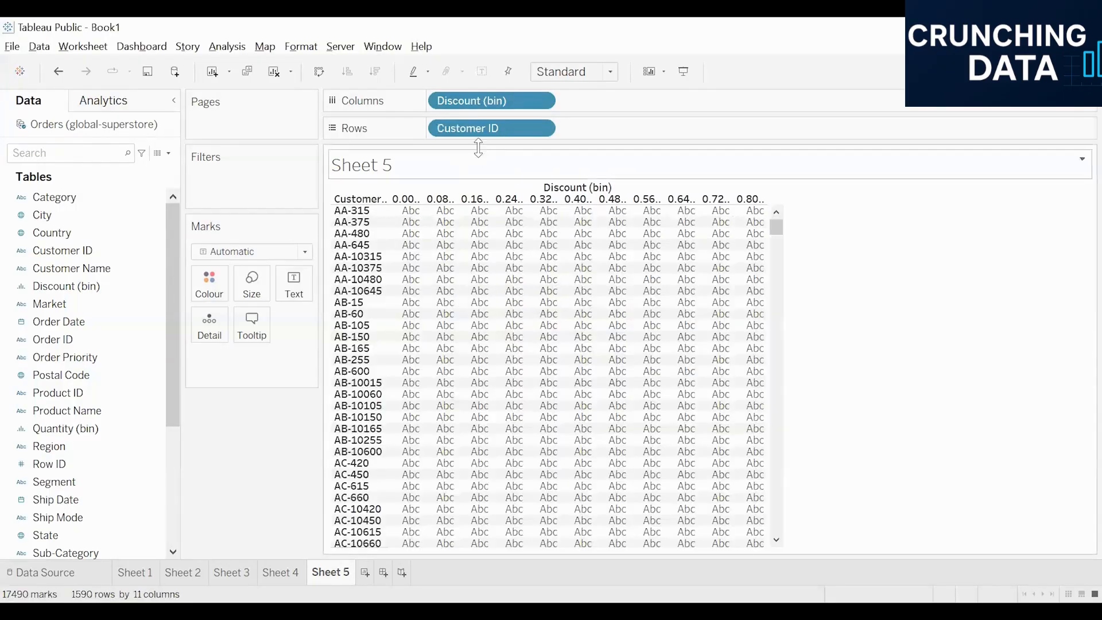
# Aggregate Customer ID on Rows of Sheet 5 as a distinct count
pyautogui.click(541, 129)
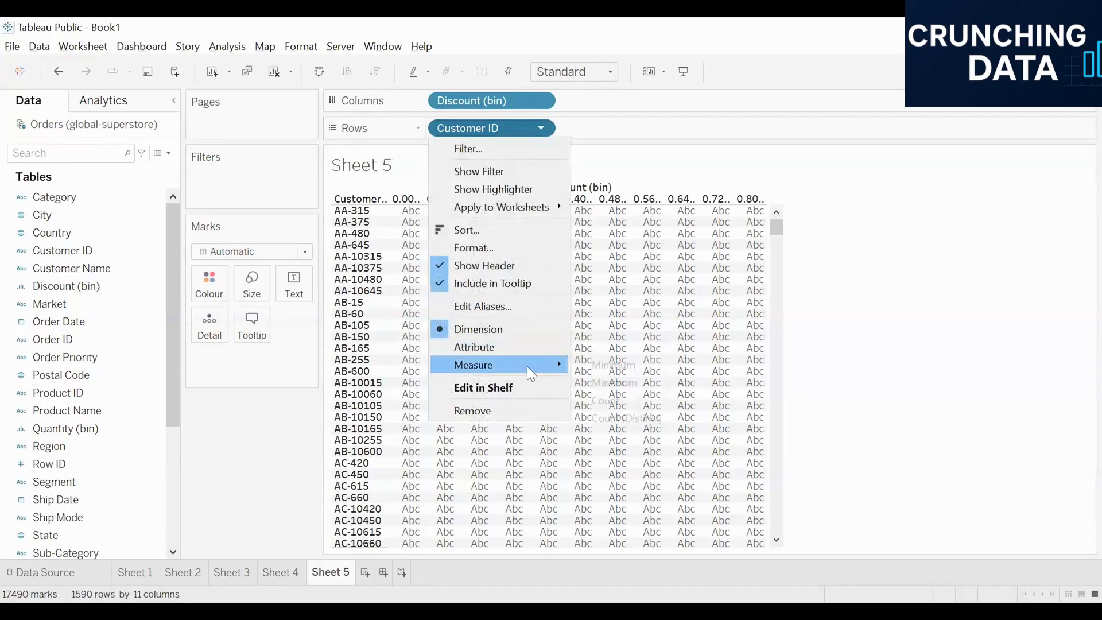
pyautogui.moveTo(527, 366)
pyautogui.click(631, 418)
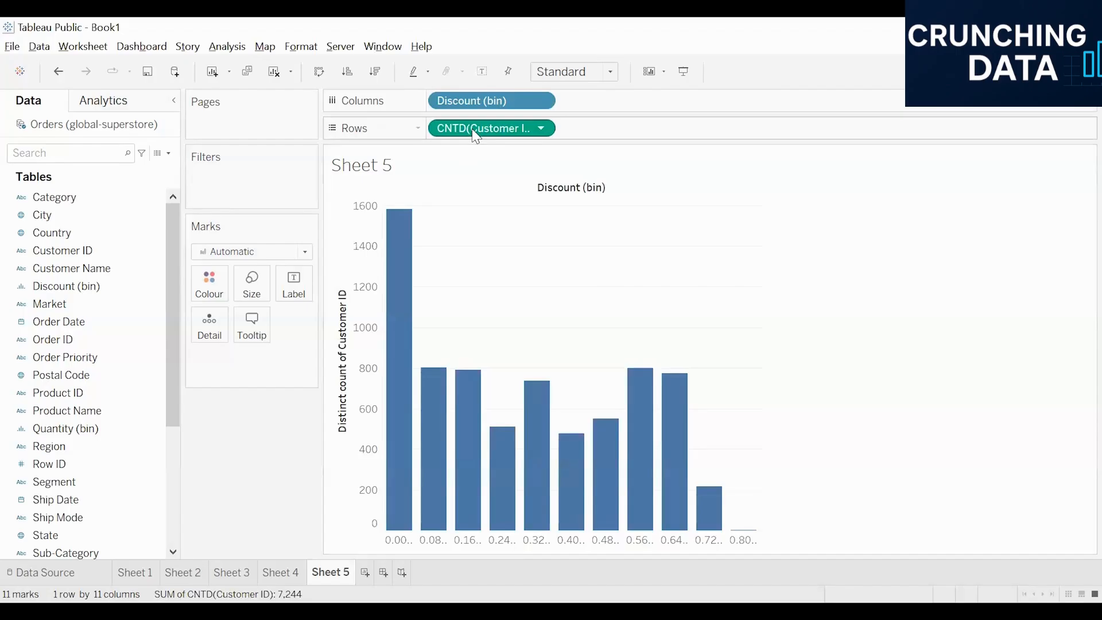
# Show mark labels on the bars of the discount histogram and review the customer counts per bin
pyautogui.moveTo(419, 450)
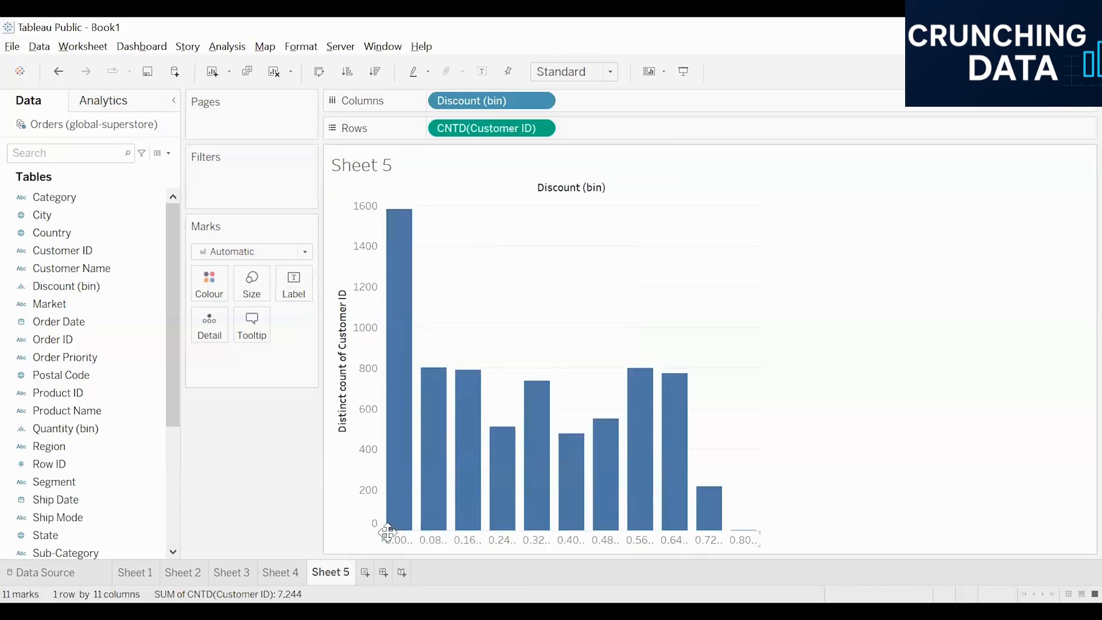
pyautogui.moveTo(393, 420)
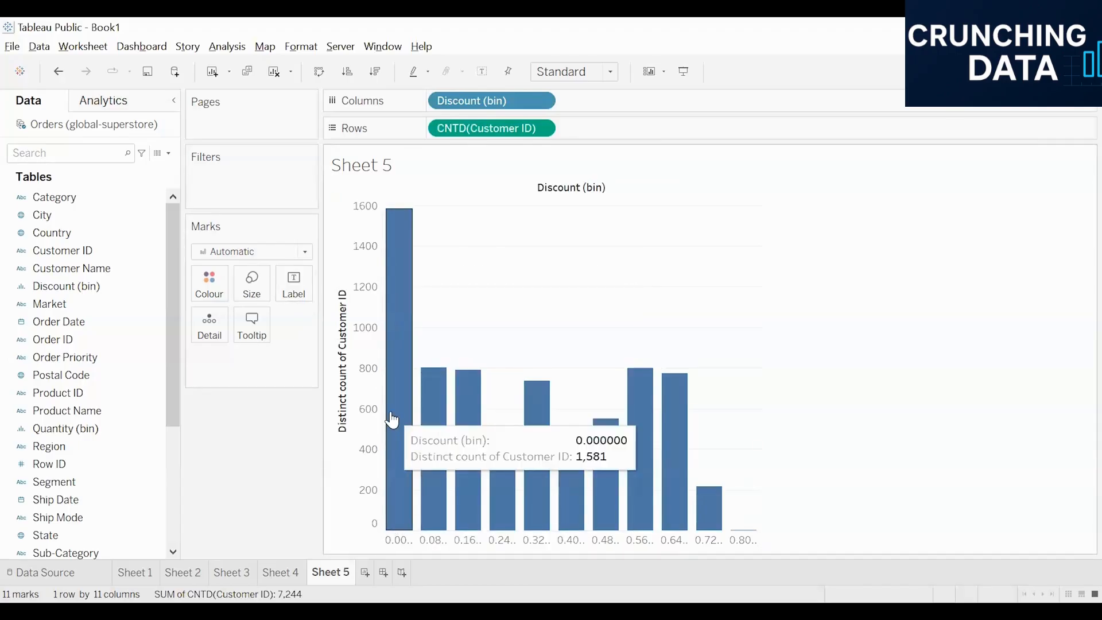
pyautogui.click(299, 291)
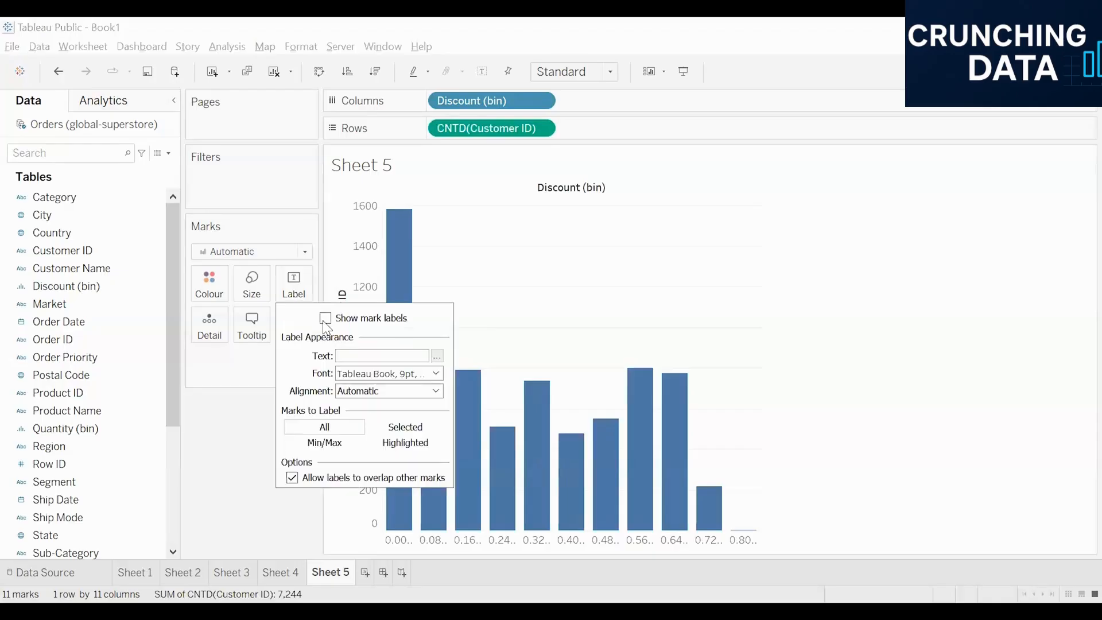
pyautogui.click(325, 315)
pyautogui.click(866, 354)
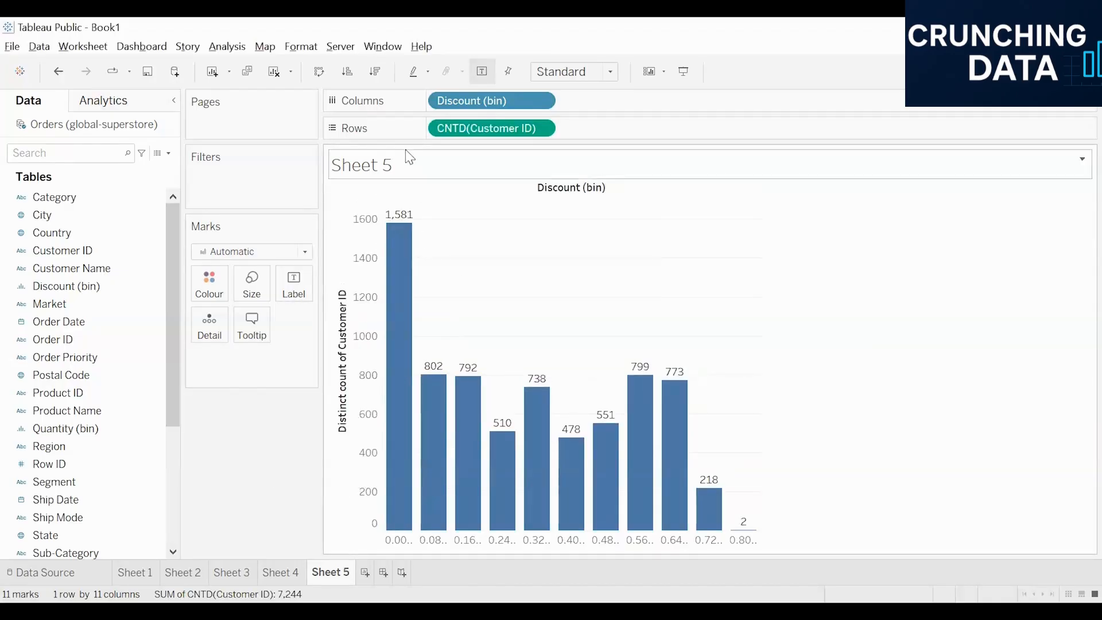
pyautogui.moveTo(396, 233)
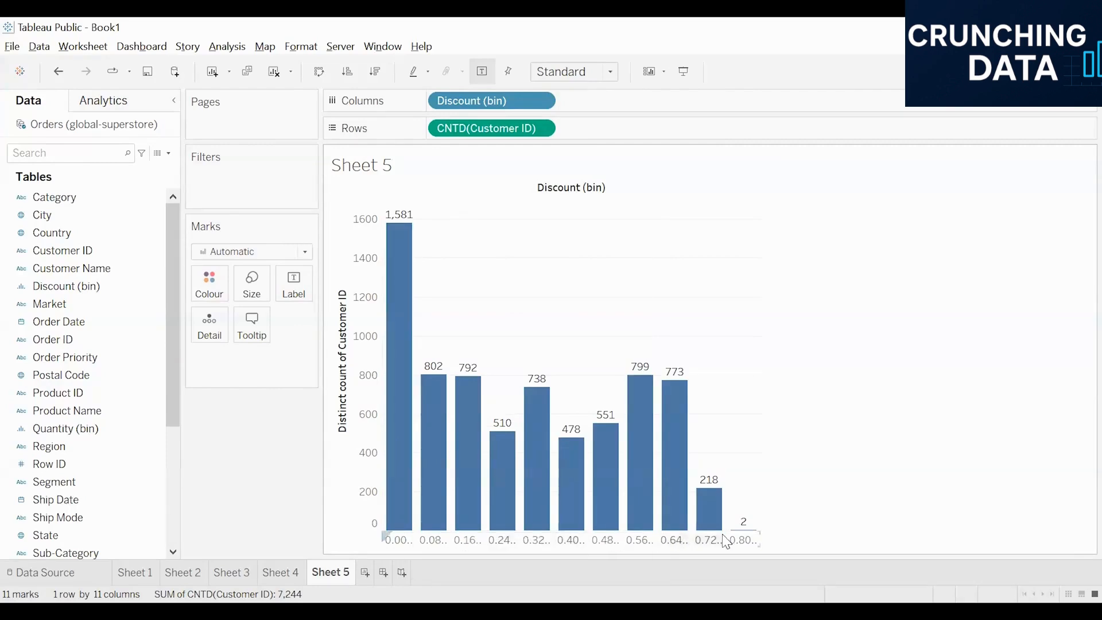
pyautogui.moveTo(745, 527)
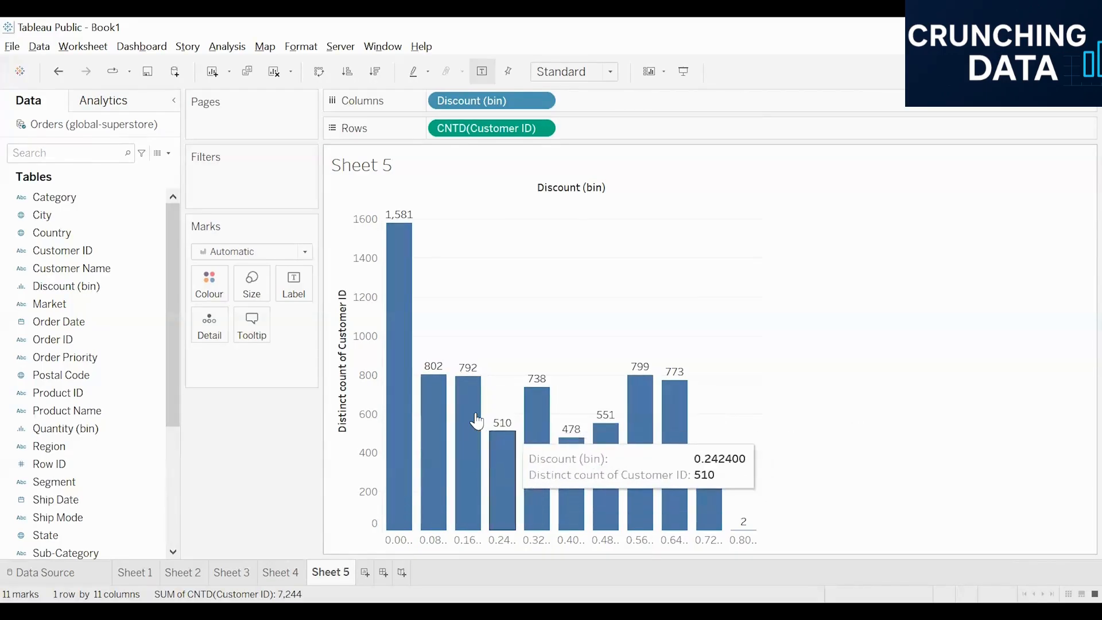
pyautogui.moveTo(509, 448)
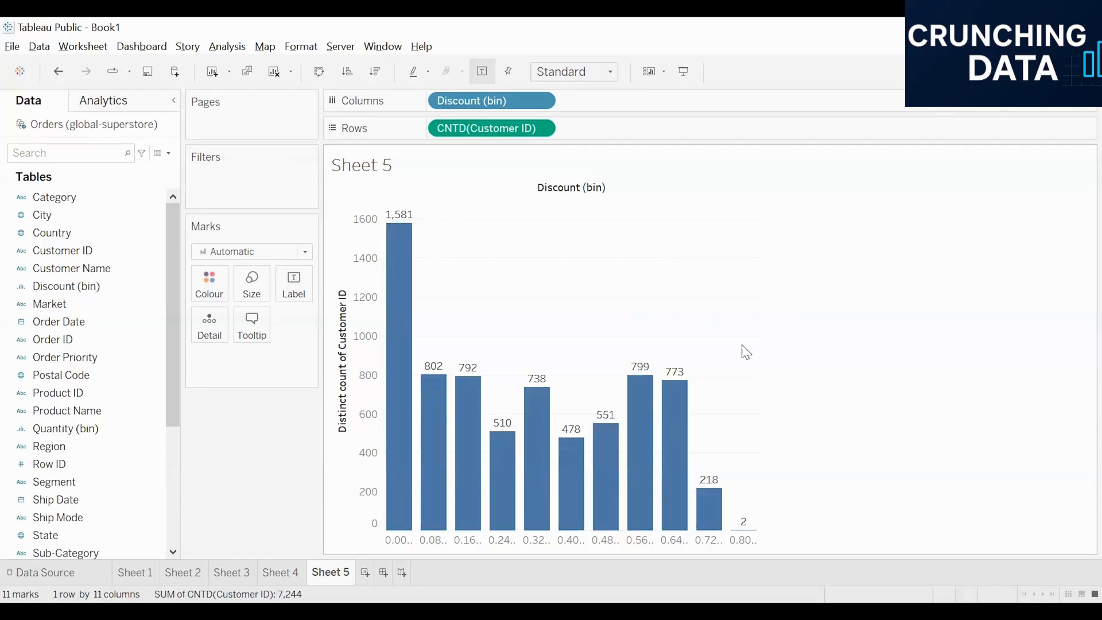
# Add a new worksheet and create a Sales (bin) field from Sales with a bin size of 2000
pyautogui.click(365, 572)
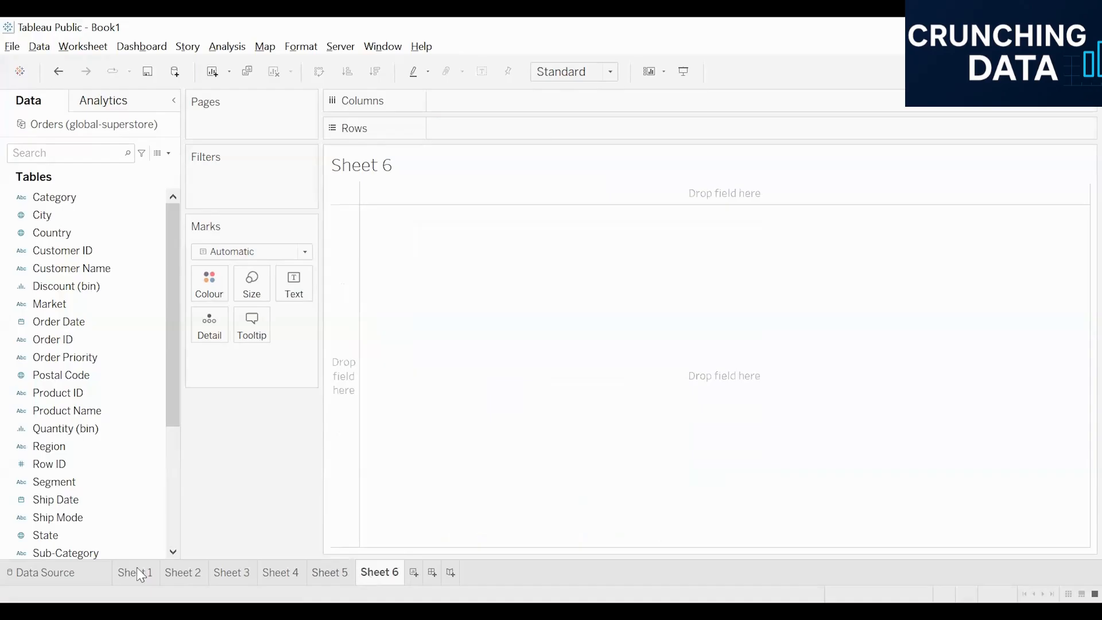
pyautogui.scroll(-4, 74, 425)
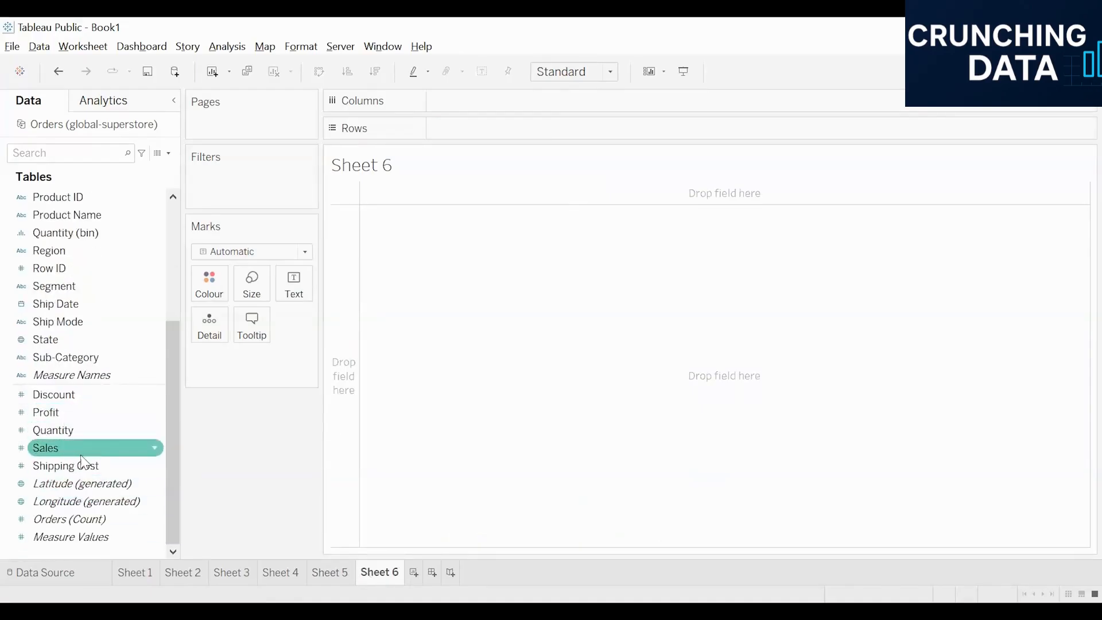
pyautogui.click(154, 448)
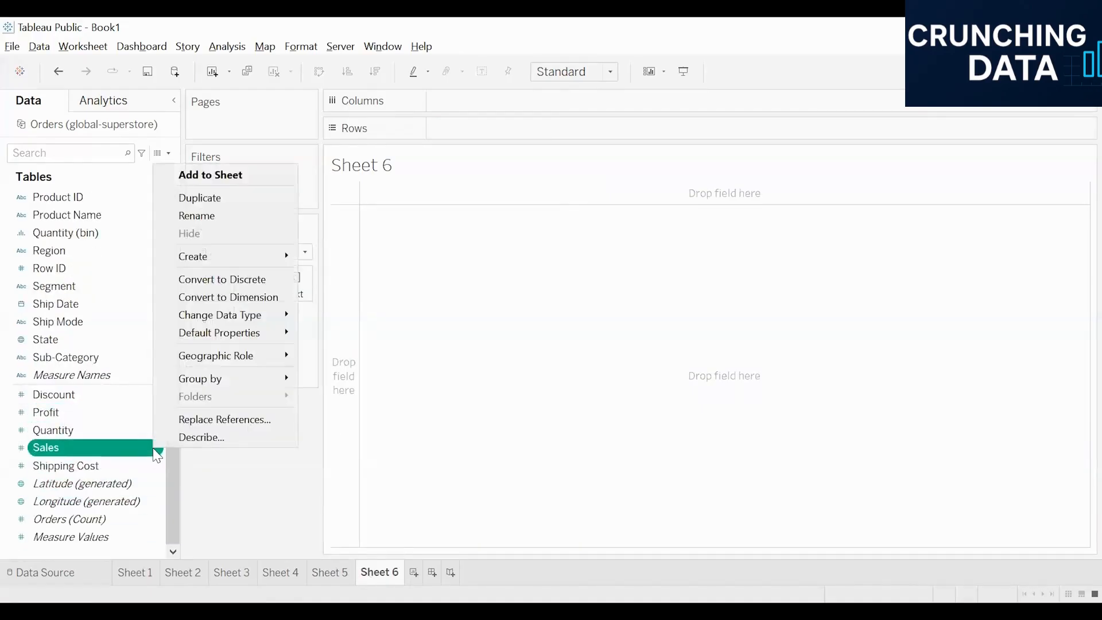
pyautogui.moveTo(210, 256)
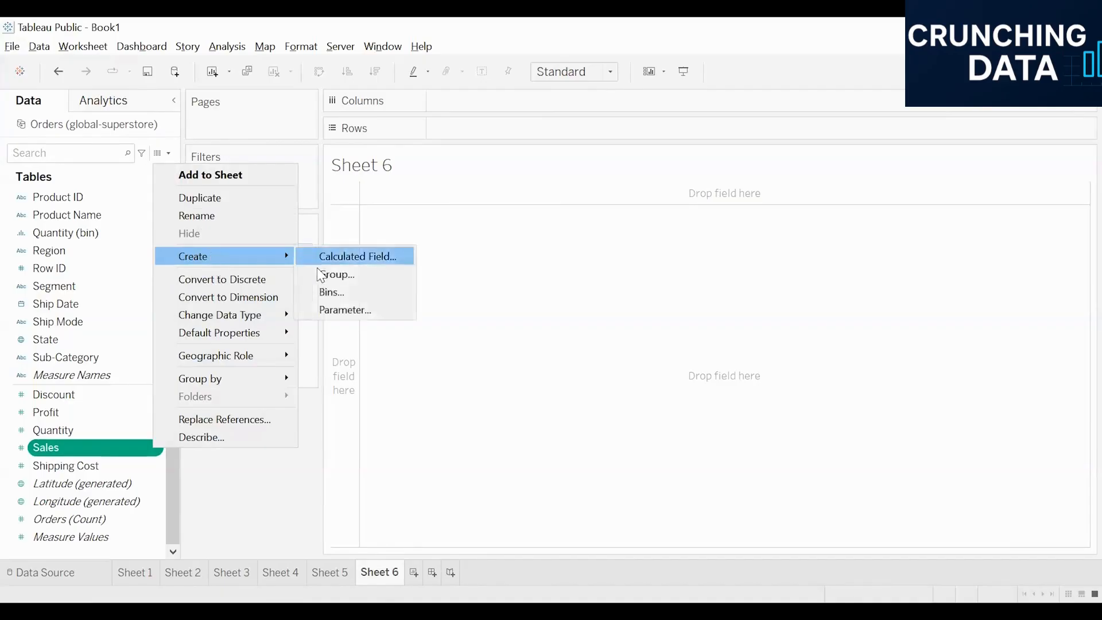
pyautogui.press('Return')
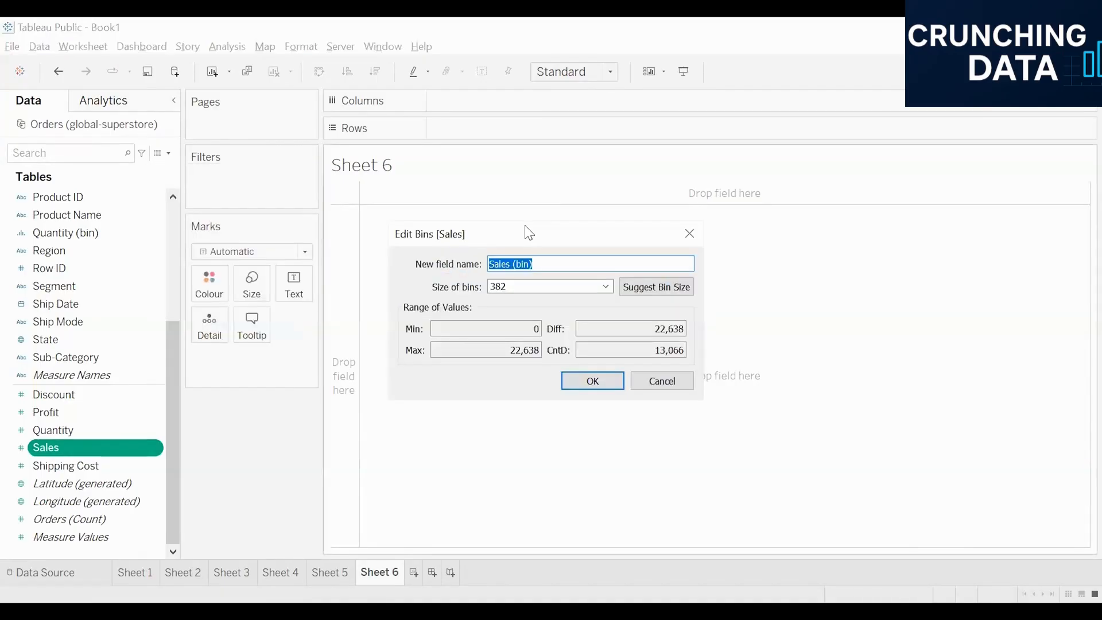
pyautogui.moveTo(524, 230); pyautogui.dragTo(453, 167)
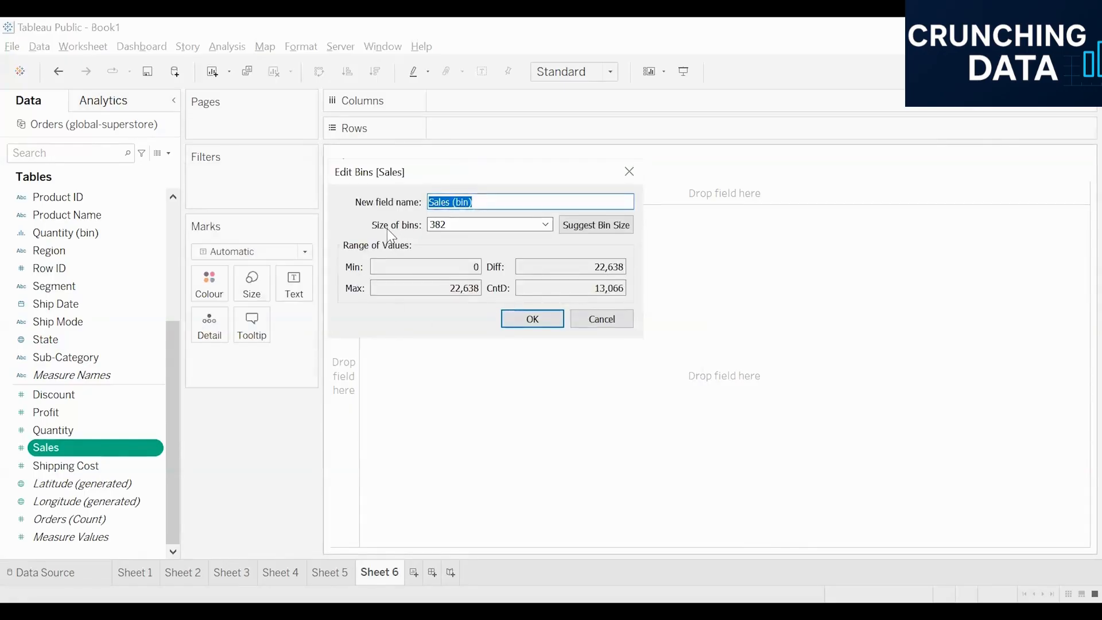
pyautogui.click(456, 226)
pyautogui.press('BackSpace')
pyautogui.press('BackSpace')
pyautogui.press('BackSpace')
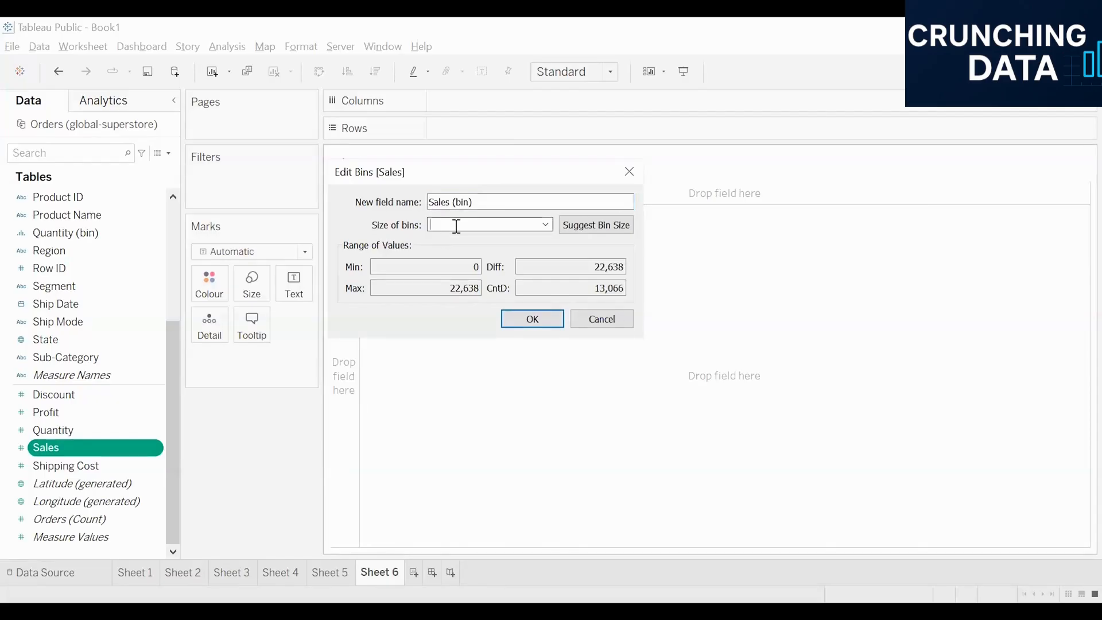
pyautogui.write('2000')
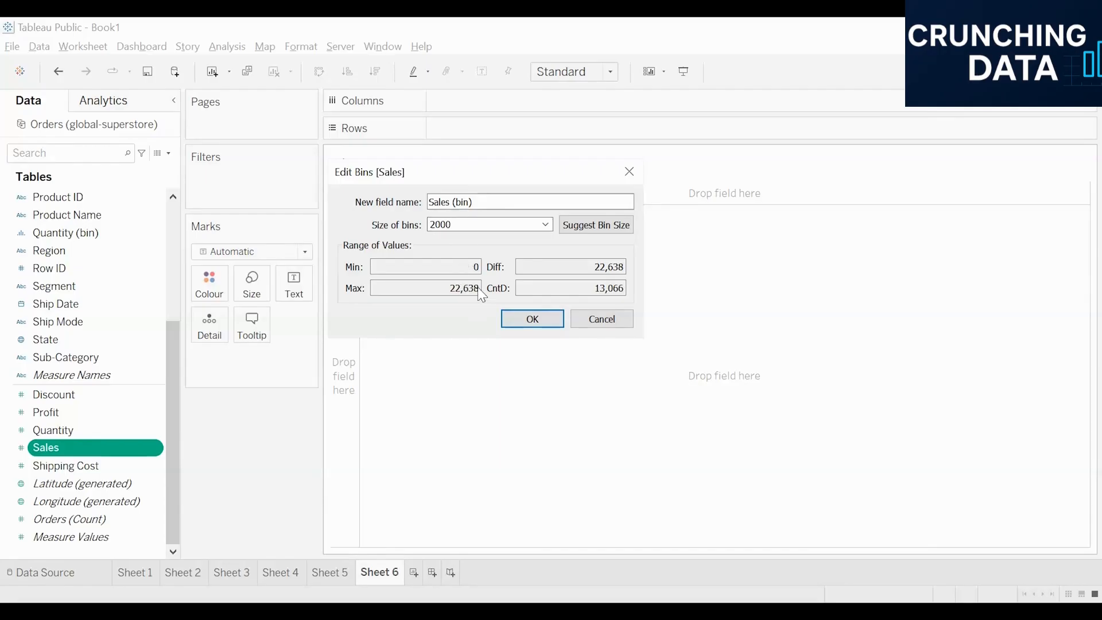
pyautogui.click(531, 319)
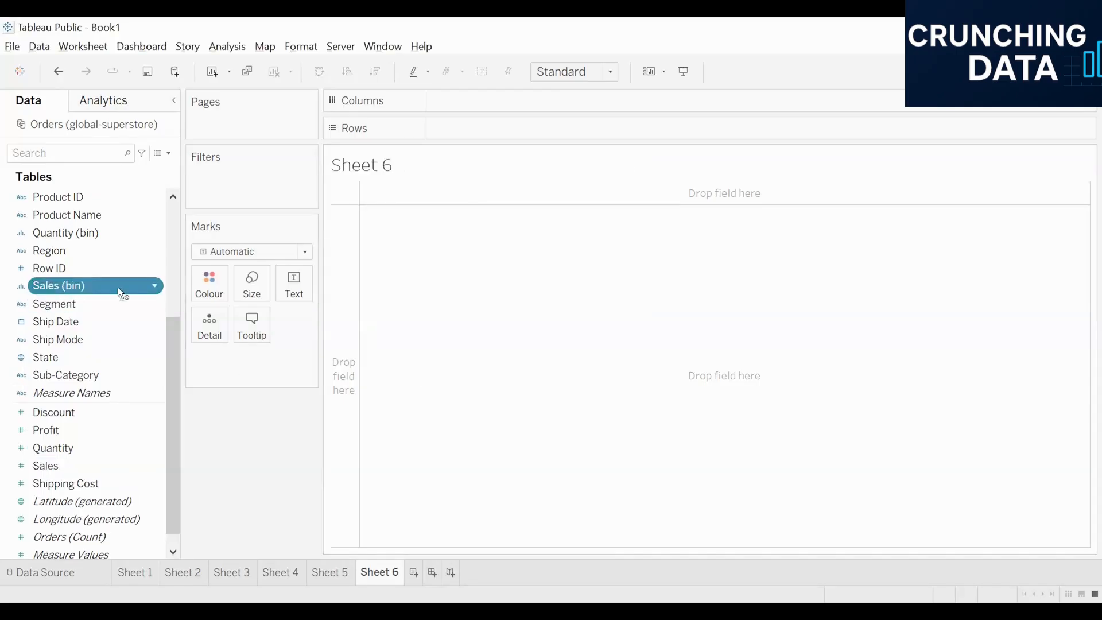
# Place Sales (bin) on Columns and Customer Name on Rows of Sheet 6, adding all members
pyautogui.moveTo(504, 107); pyautogui.dragTo(503, 108)
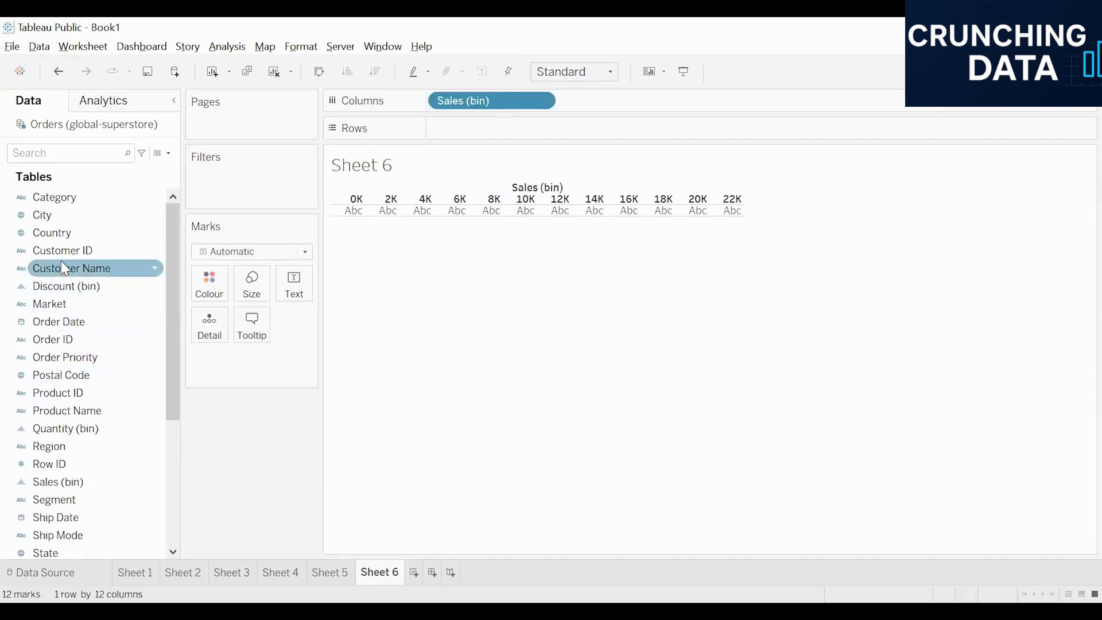
pyautogui.moveTo(66, 268); pyautogui.dragTo(136, 273)
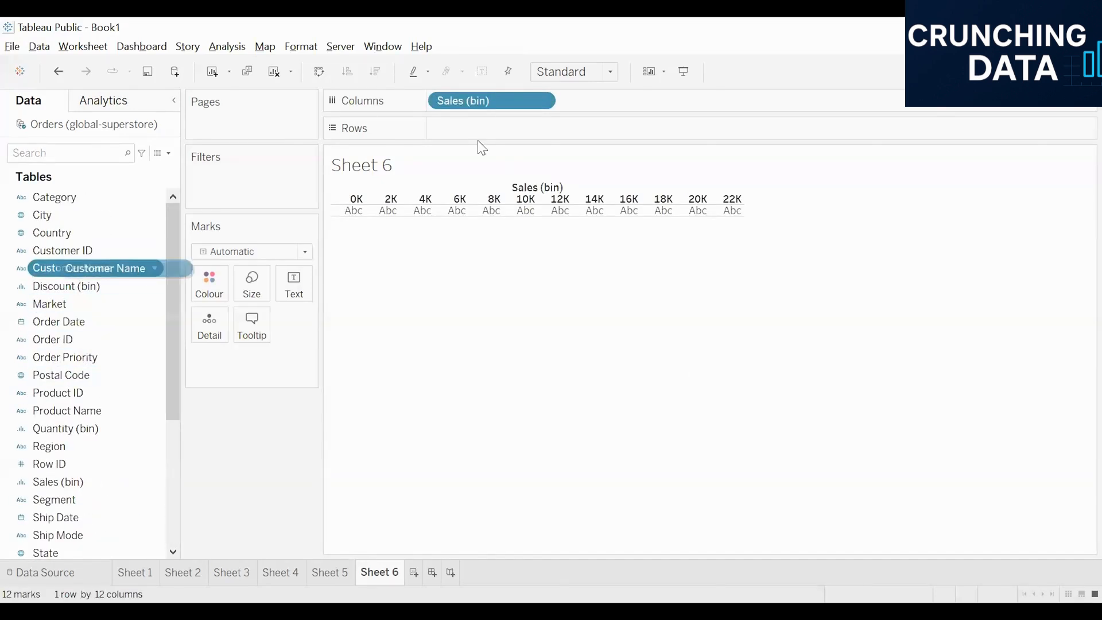
pyautogui.moveTo(482, 148); pyautogui.dragTo(483, 135)
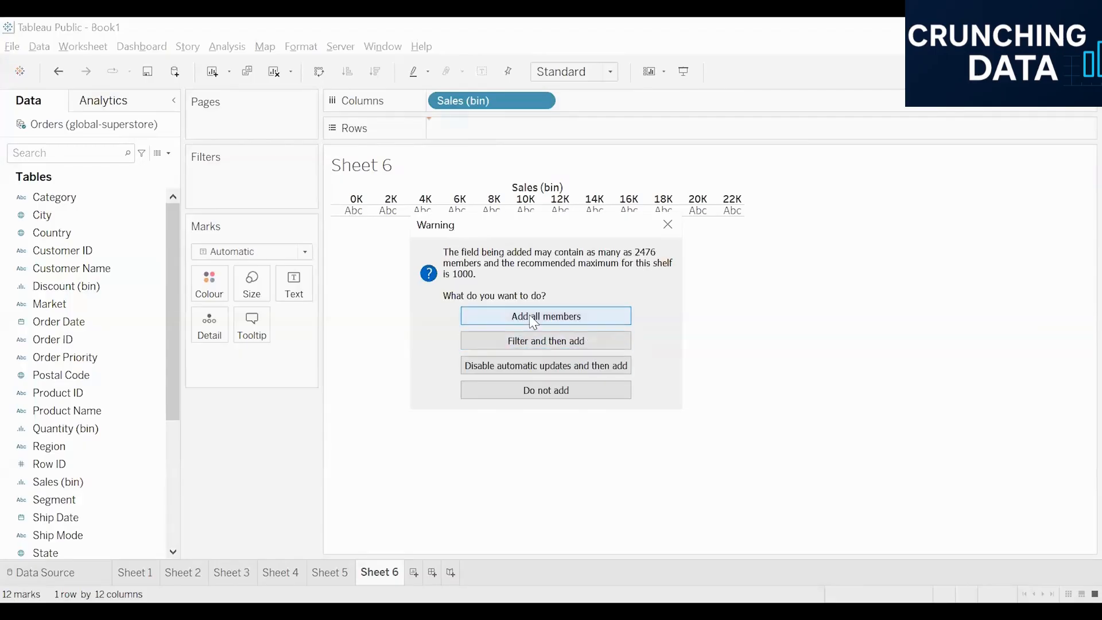
pyautogui.click(534, 321)
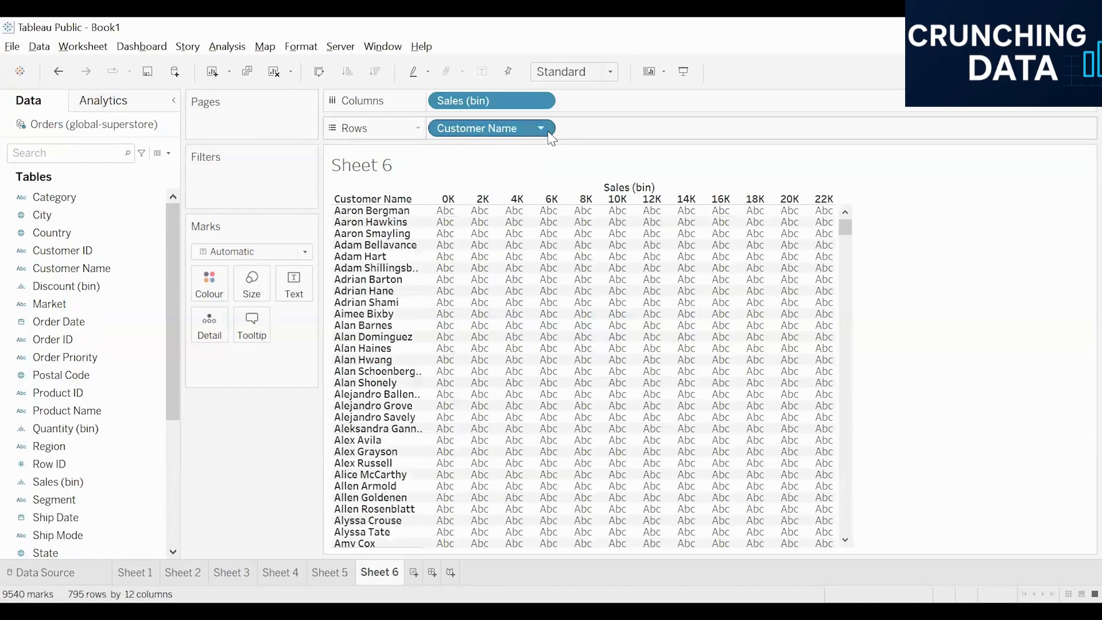
# Aggregate Customer Name on Rows of Sheet 6 as a distinct count
pyautogui.click(543, 131)
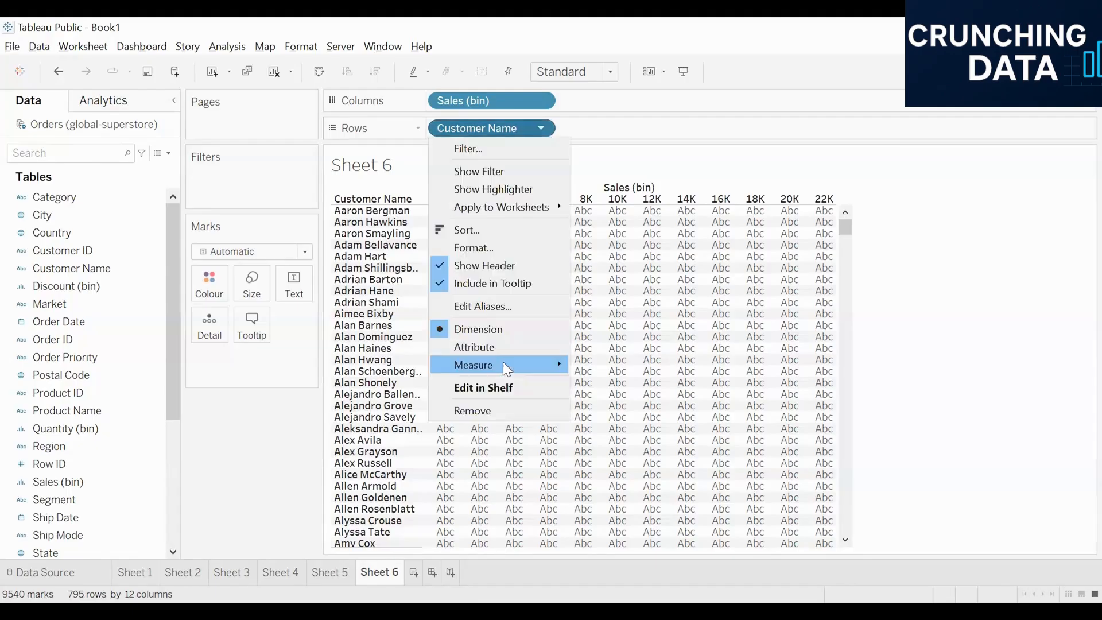
pyautogui.moveTo(557, 360)
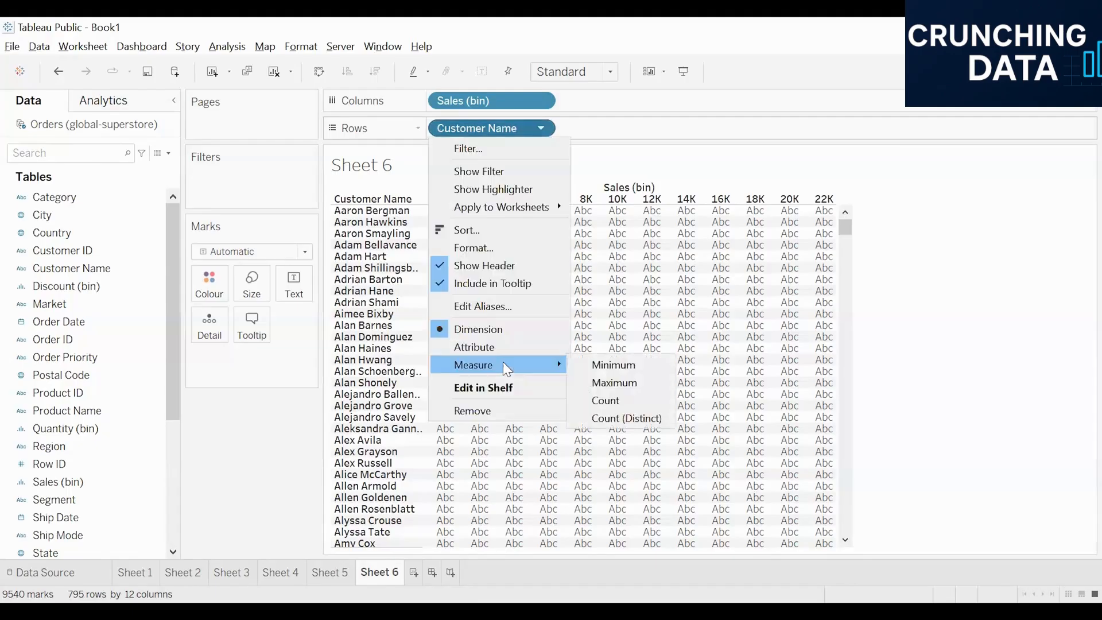
pyautogui.click(620, 425)
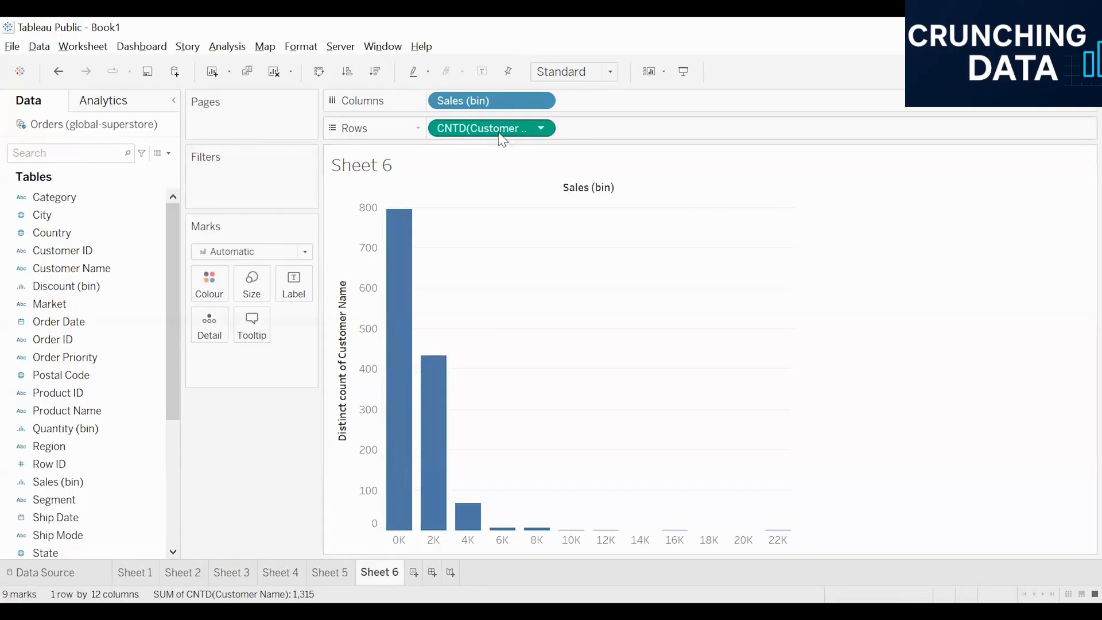
# Return to Sheet 5, change the Customer ID aggregation from distinct count to Count, and inspect the bars
pyautogui.click(334, 572)
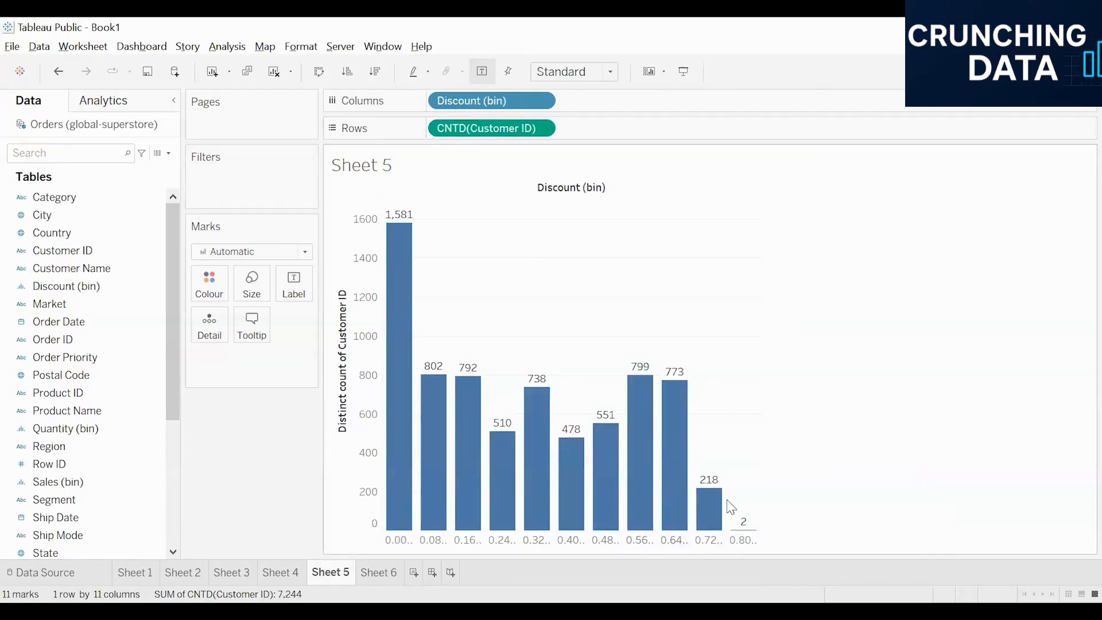
pyautogui.moveTo(750, 534)
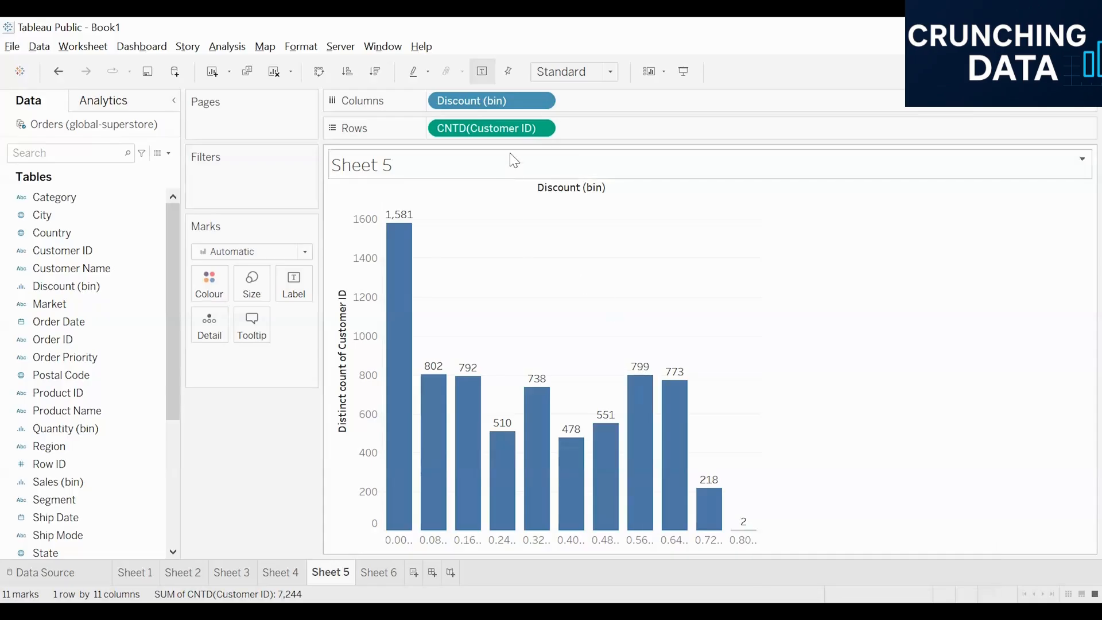
pyautogui.click(541, 129)
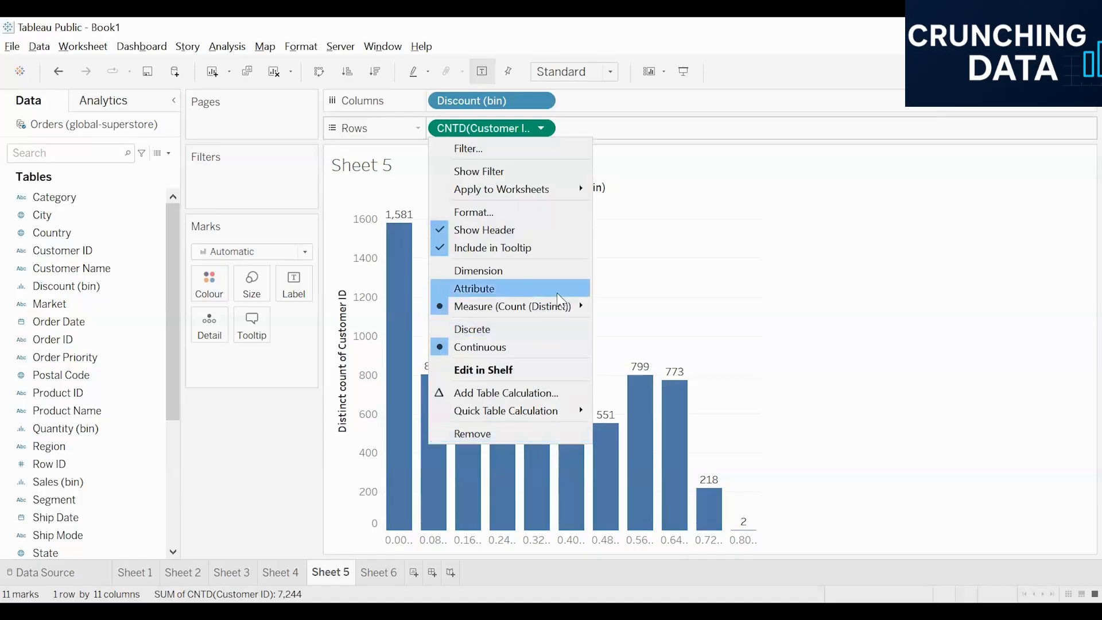
pyautogui.moveTo(554, 306)
pyautogui.click(642, 343)
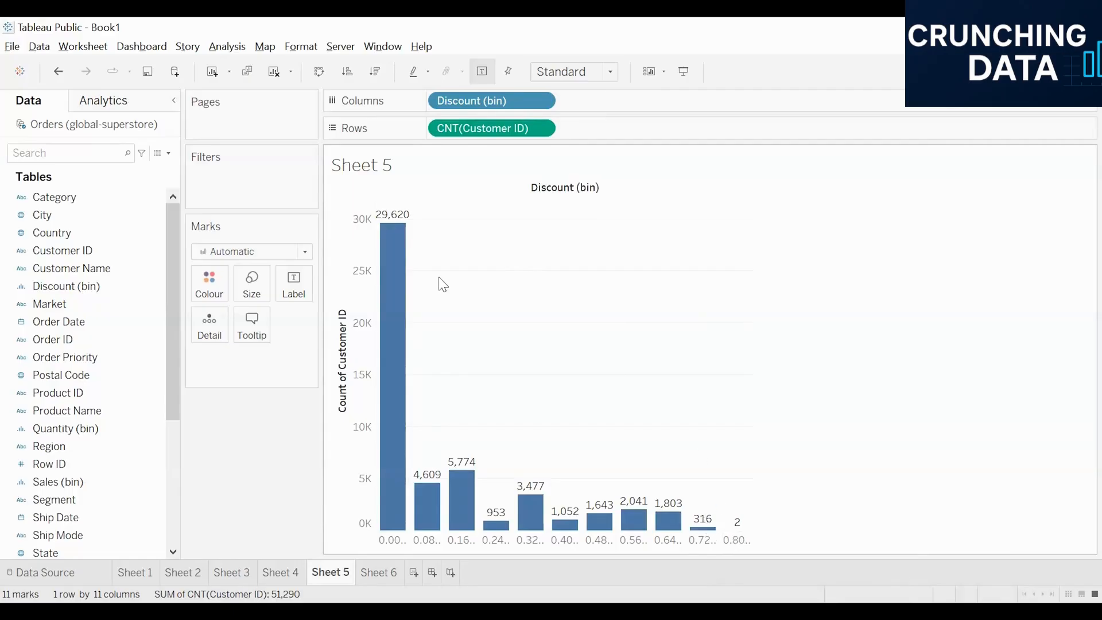
pyautogui.moveTo(396, 229)
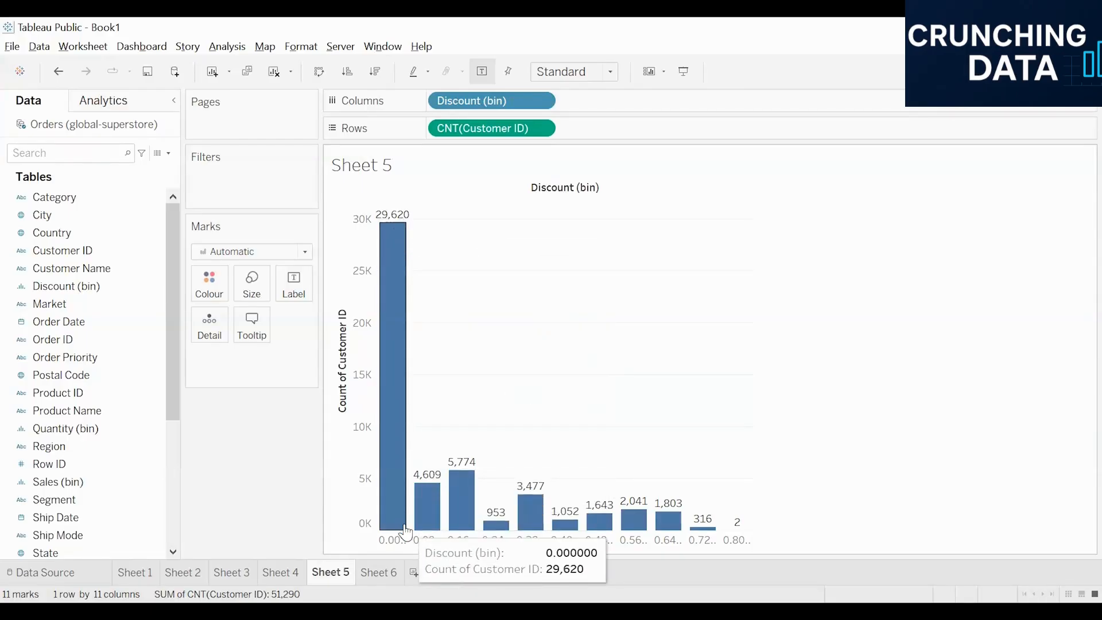
pyautogui.moveTo(421, 520)
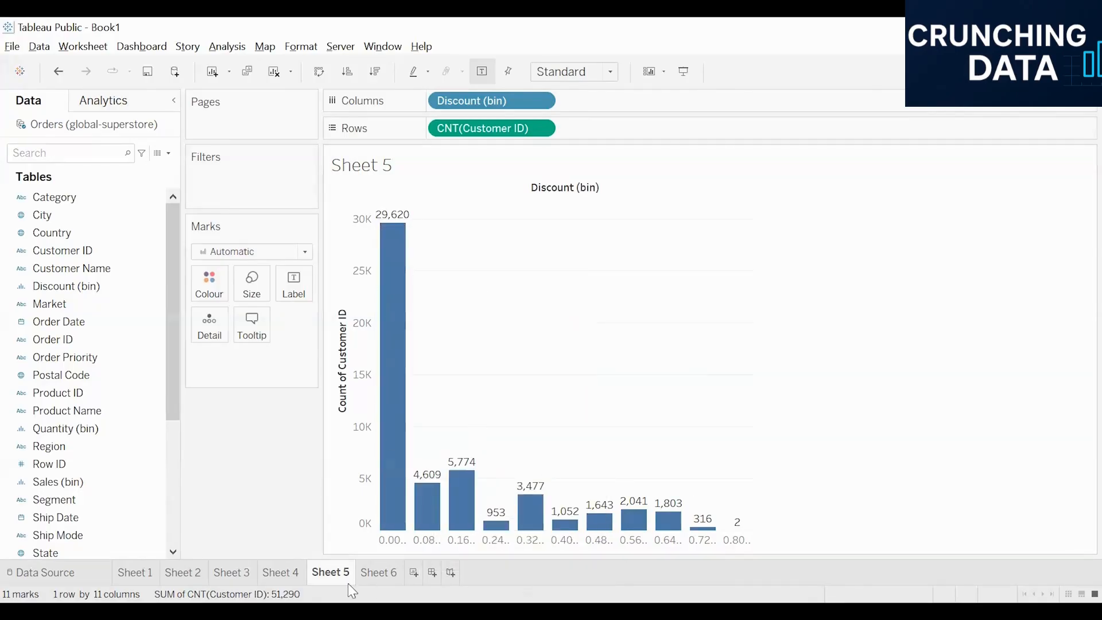
# Switch back to Sheet 6 and show mark labels on the bars of the sales histogram
pyautogui.click(377, 573)
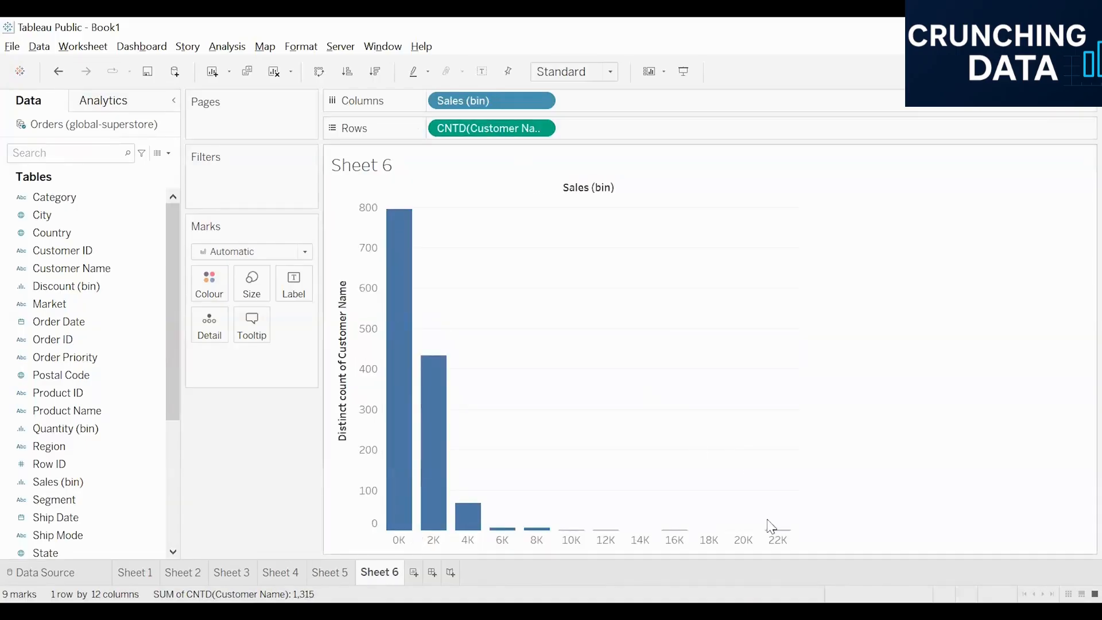
pyautogui.moveTo(779, 534)
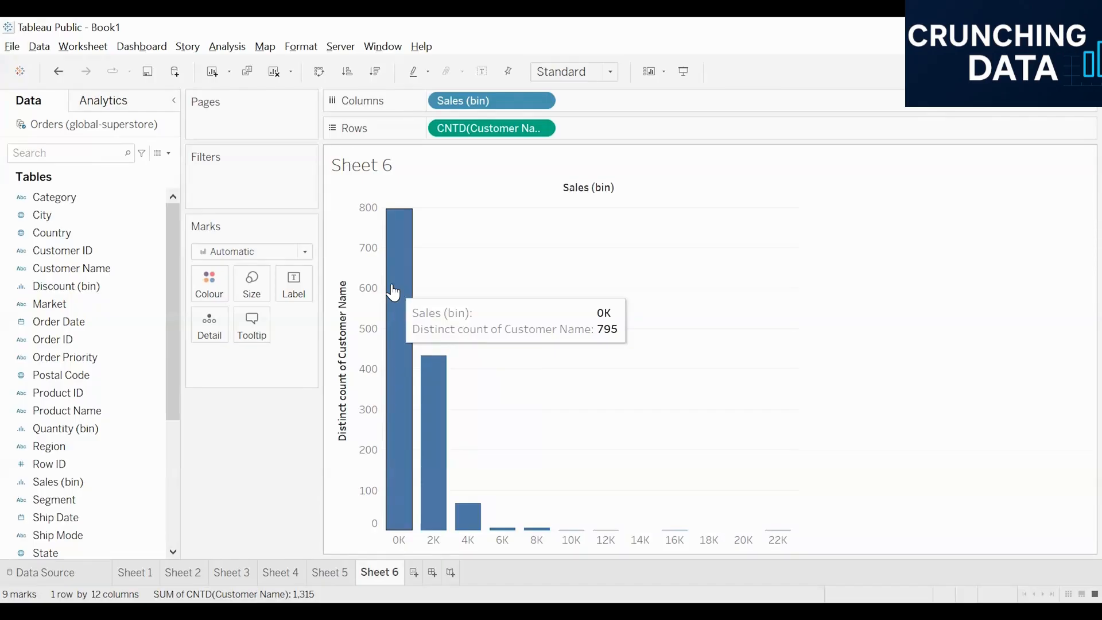
pyautogui.click(295, 287)
pyautogui.click(325, 318)
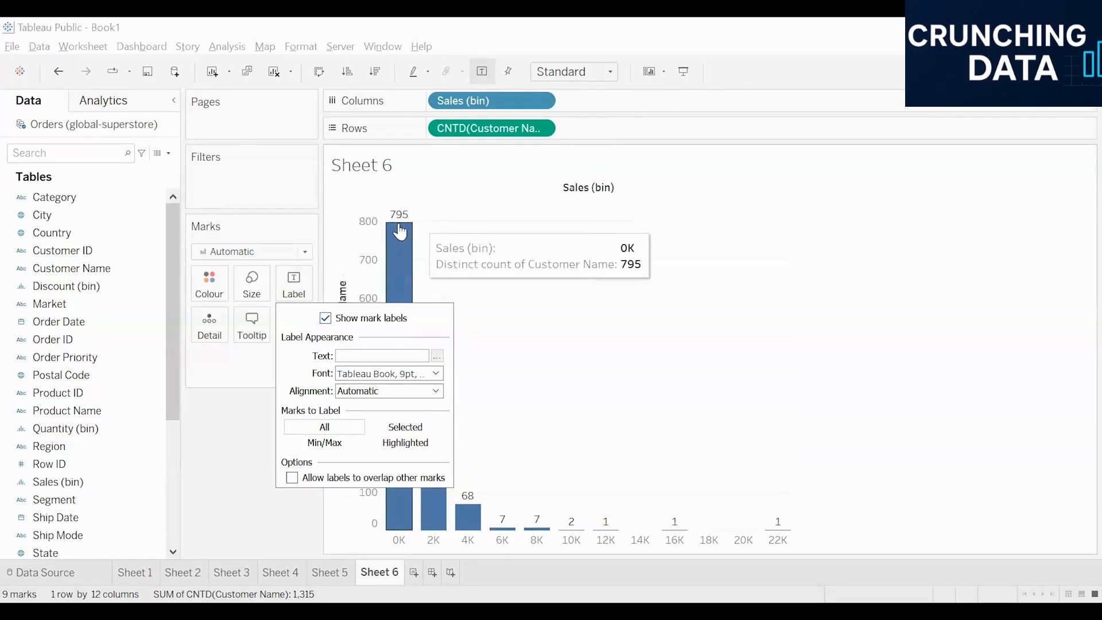
pyautogui.click(572, 225)
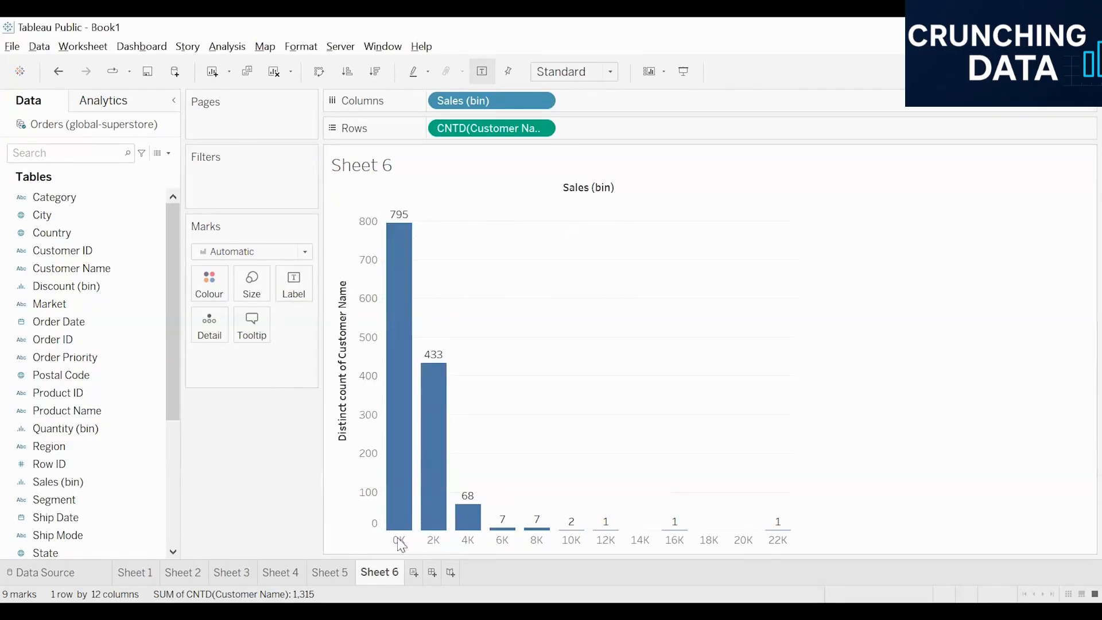
# Change the Customer Name aggregation on Rows of Sheet 6 from distinct count to Count and inspect the first sales bin's bar
pyautogui.moveTo(406, 537)
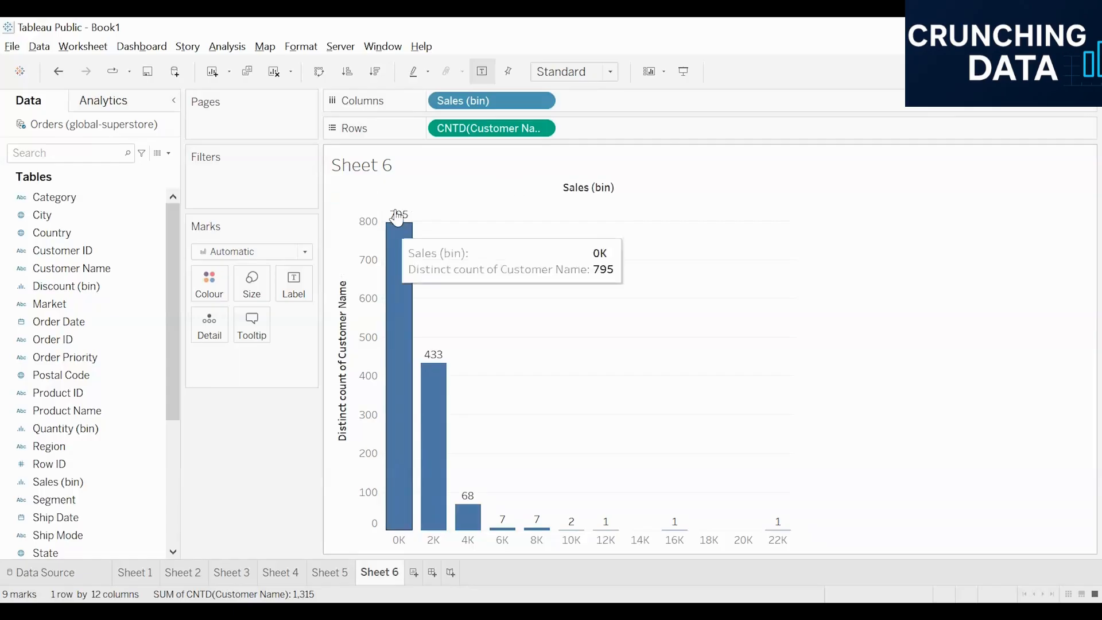
pyautogui.moveTo(472, 531)
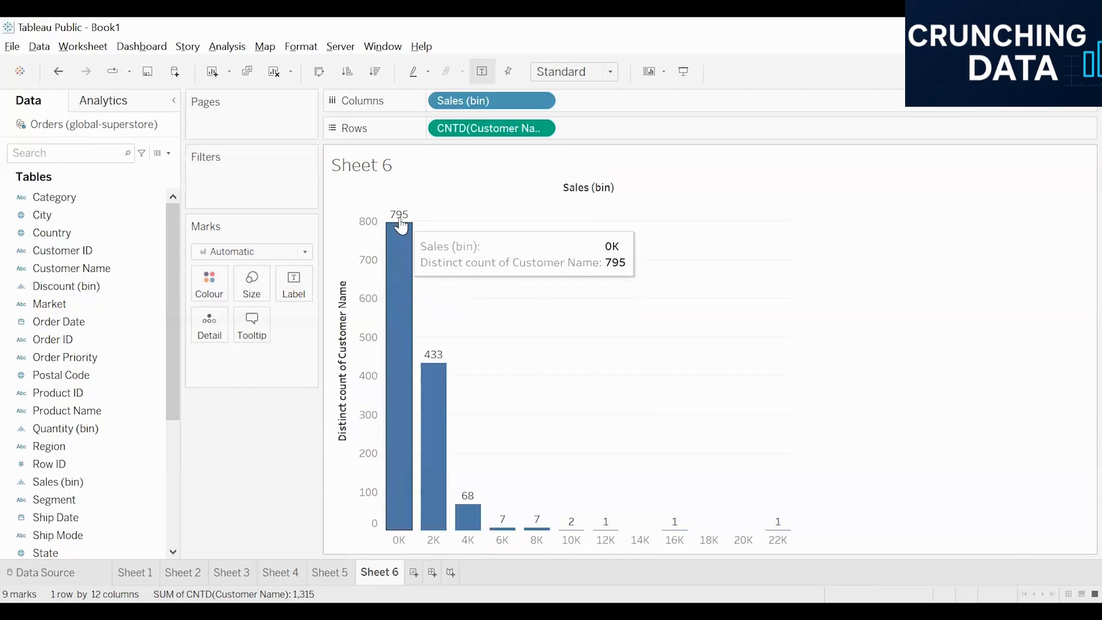
pyautogui.click(541, 128)
pyautogui.moveTo(571, 306)
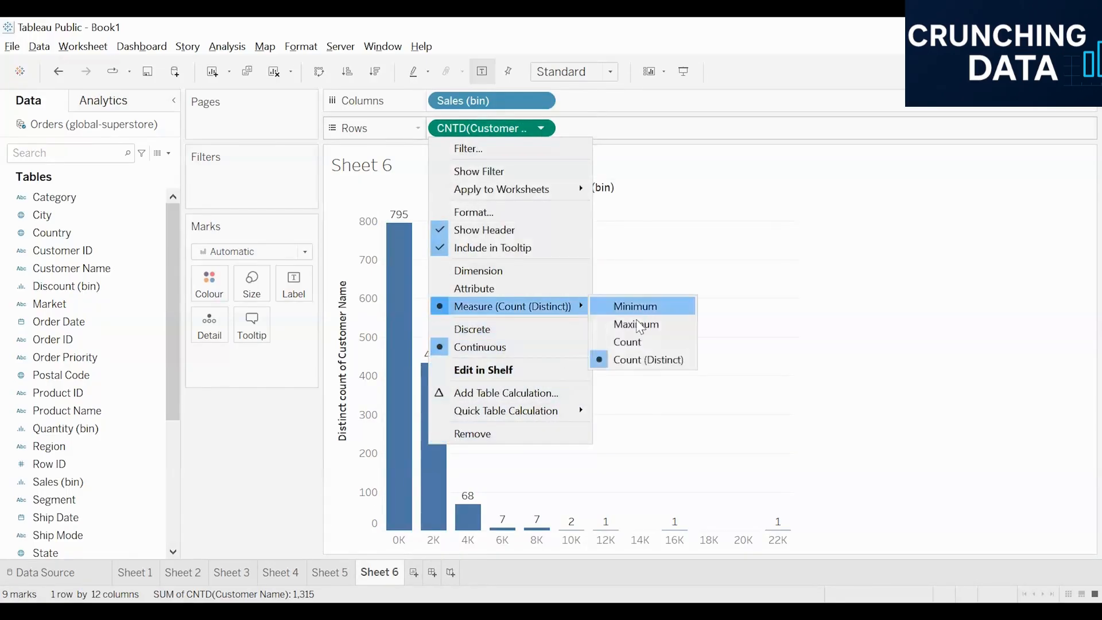
pyautogui.click(640, 347)
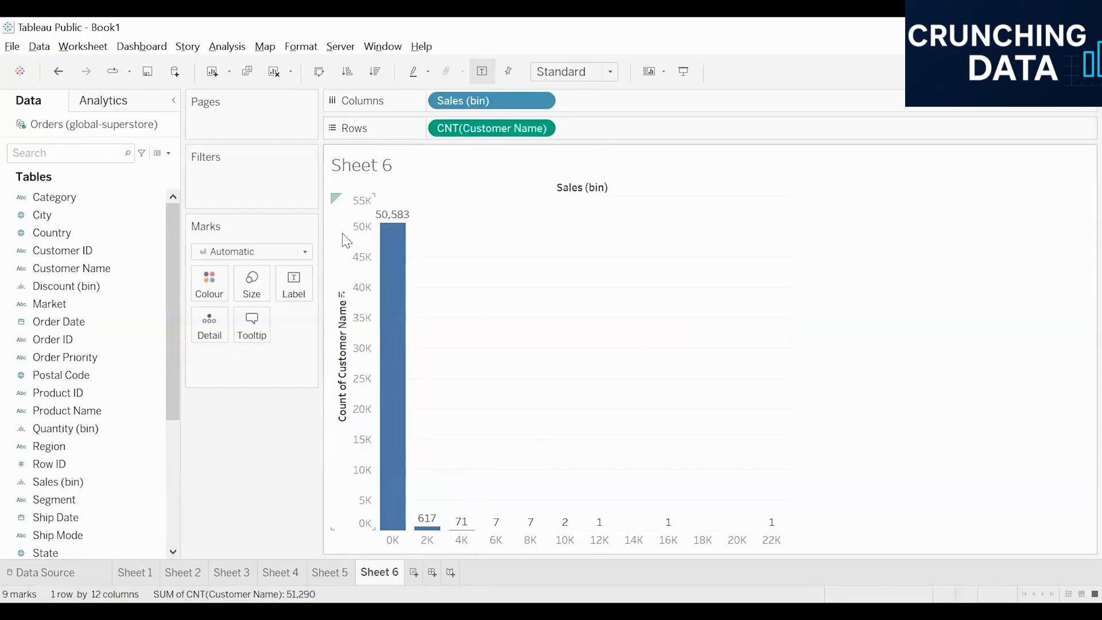
pyautogui.moveTo(394, 226)
pyautogui.moveTo(405, 248)
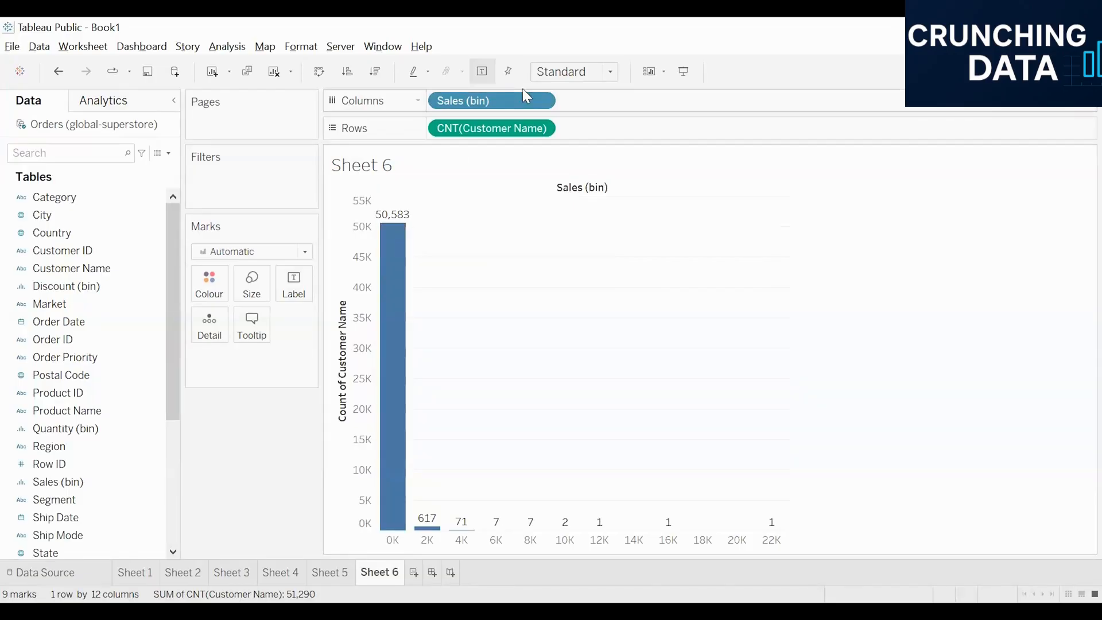
# Edit the Sales (bin) field to use a bin size of 1000 and inspect the rebinned bars
pyautogui.click(541, 102)
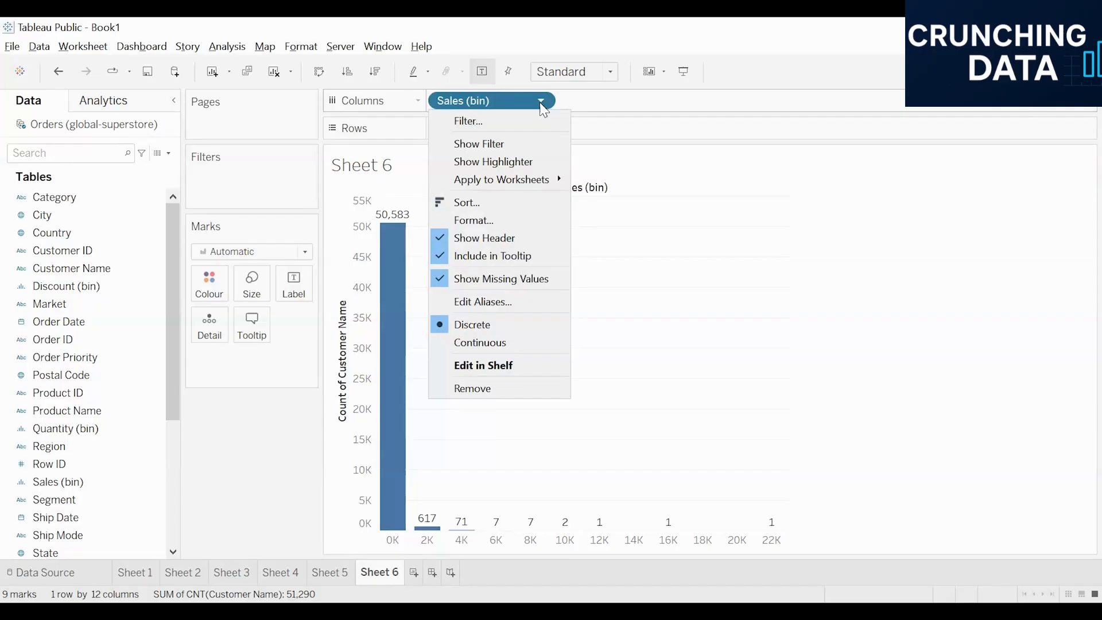
pyautogui.click(297, 433)
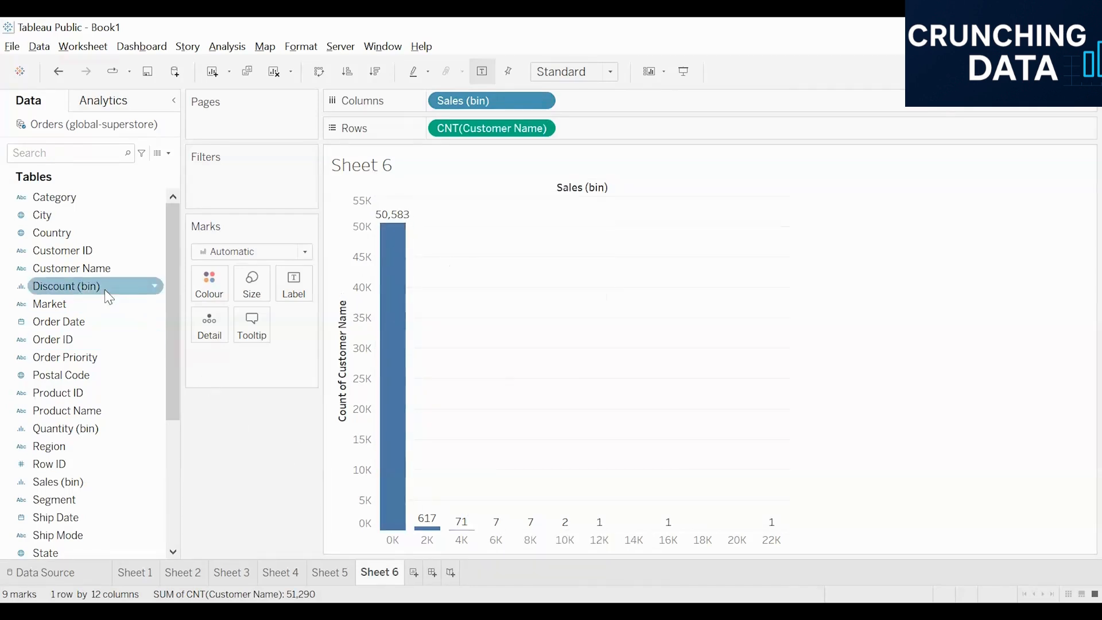
pyautogui.scroll(-1, 106, 293)
pyautogui.moveTo(85, 432); pyautogui.dragTo(65, 369)
pyautogui.click(156, 428)
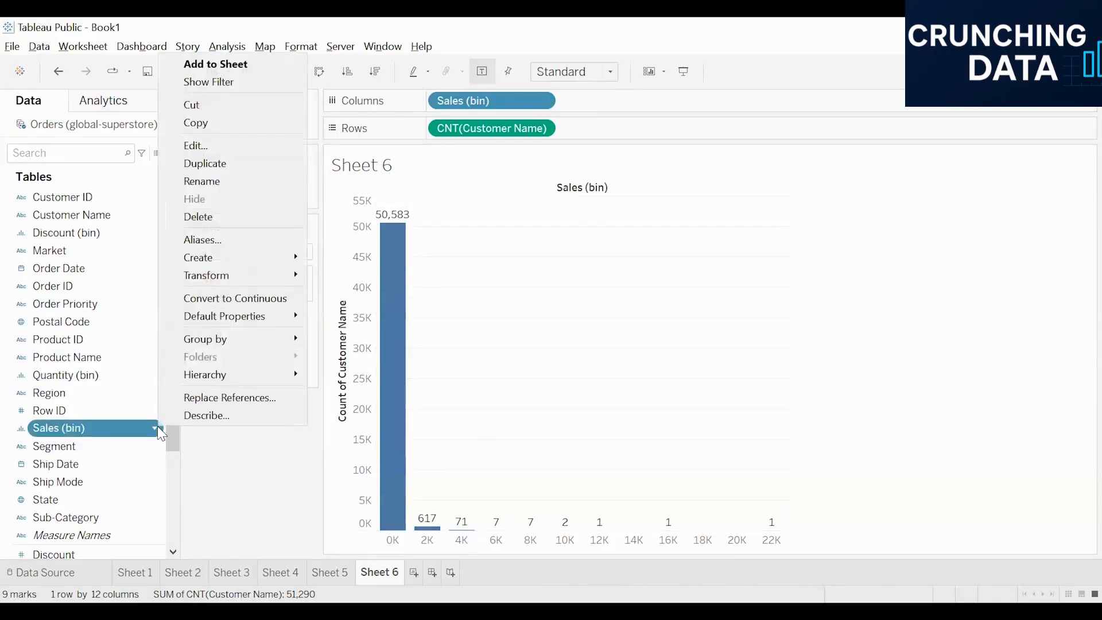
pyautogui.click(222, 148)
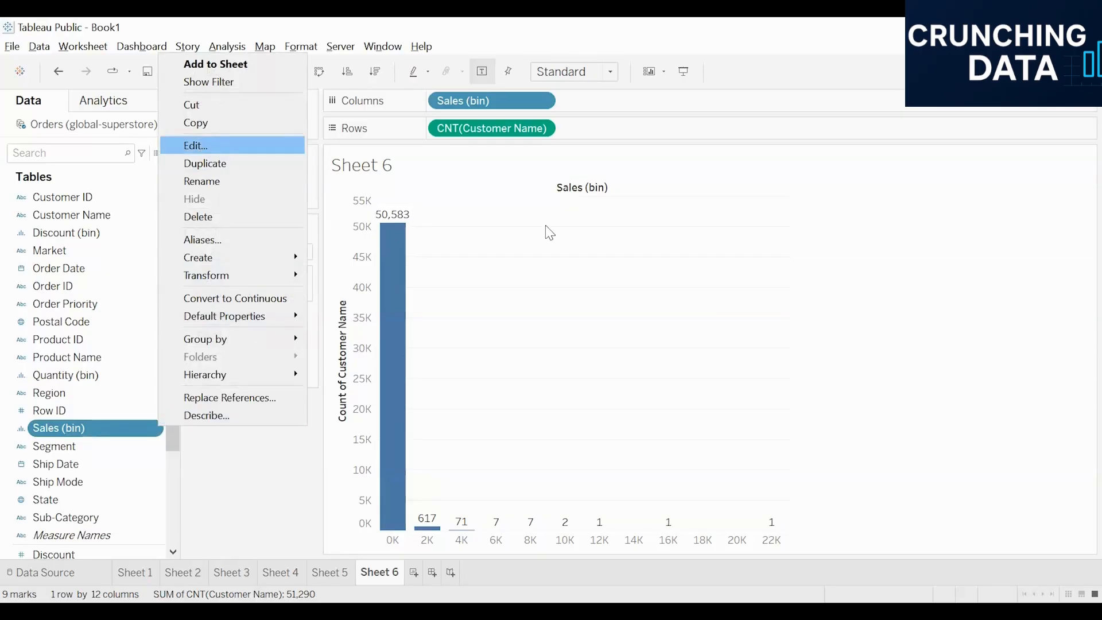
pyautogui.click(550, 214)
pyautogui.press('BackSpace')
pyautogui.press('BackSpace')
pyautogui.press('BackSpace')
pyautogui.press('BackSpace')
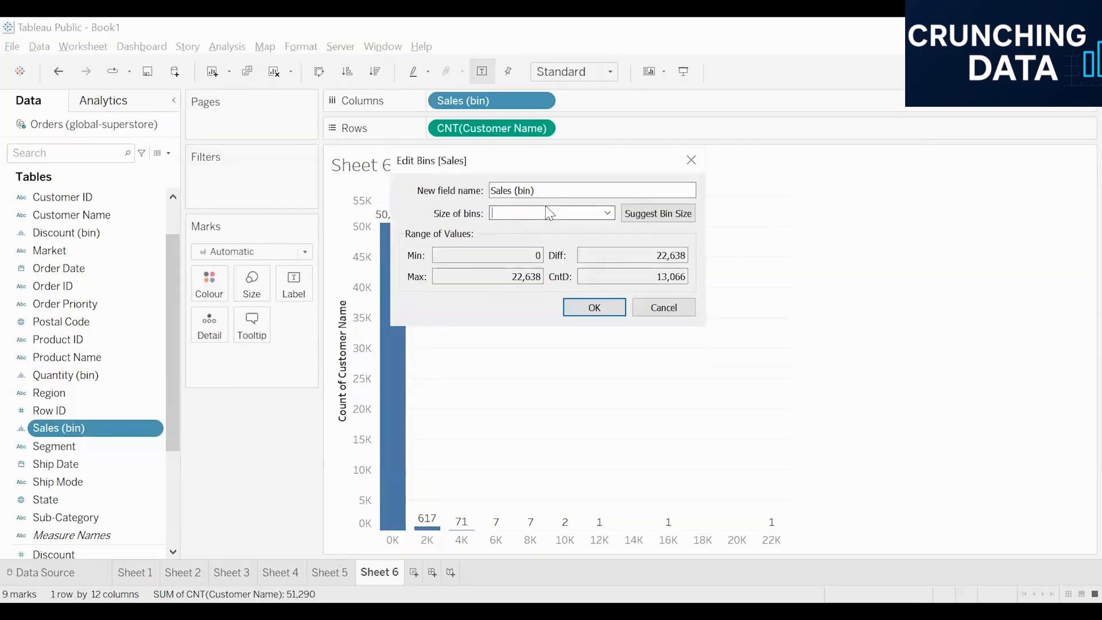
pyautogui.write('1000')
pyautogui.click(620, 309)
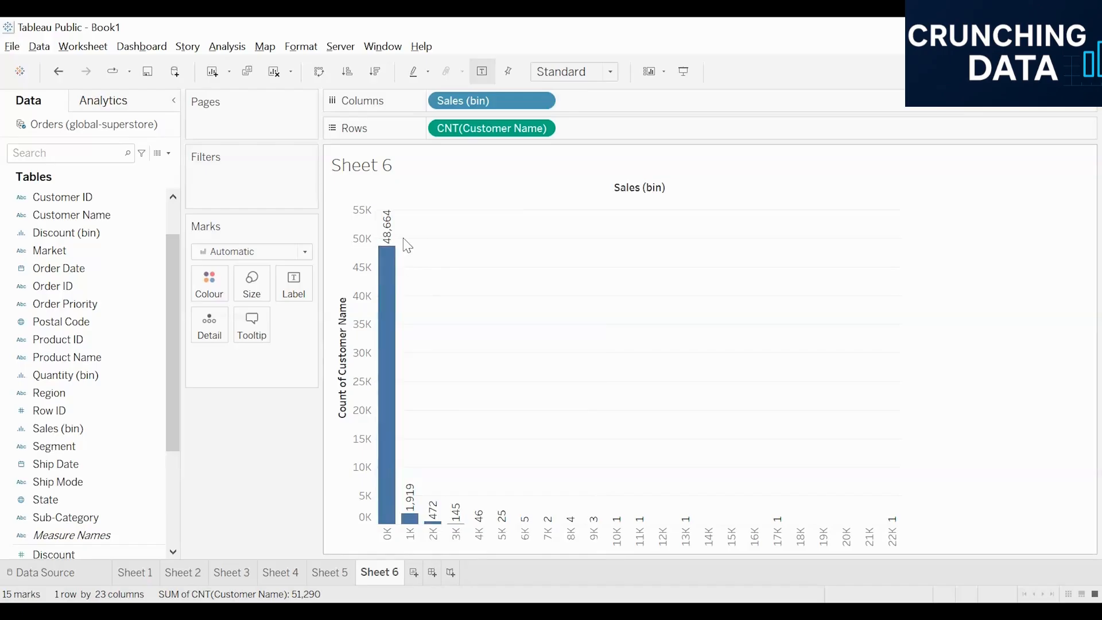
pyautogui.moveTo(408, 519)
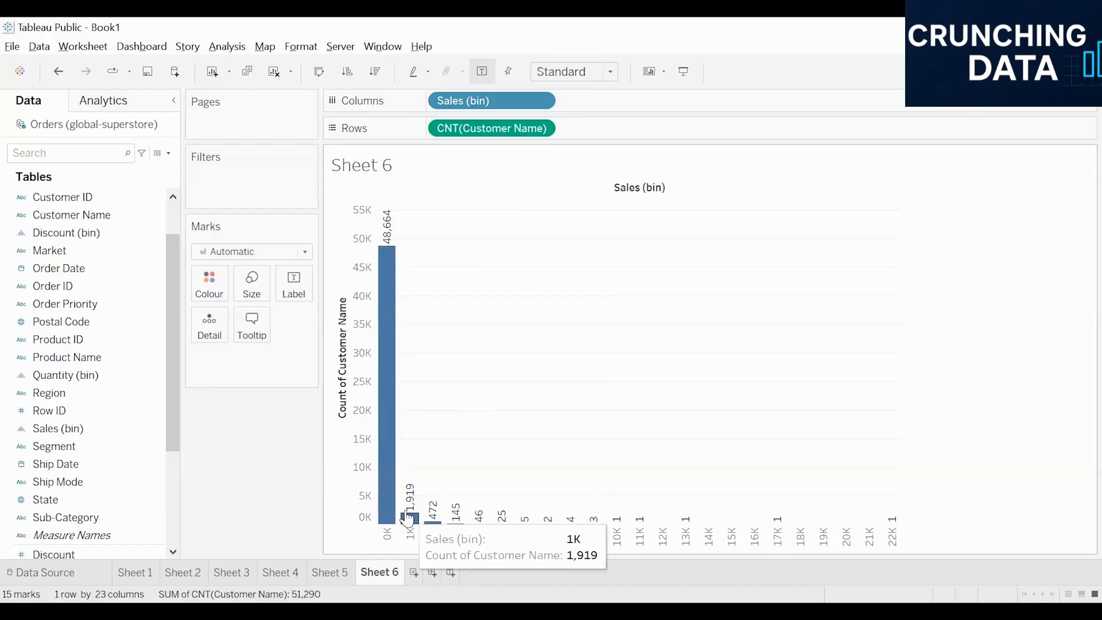